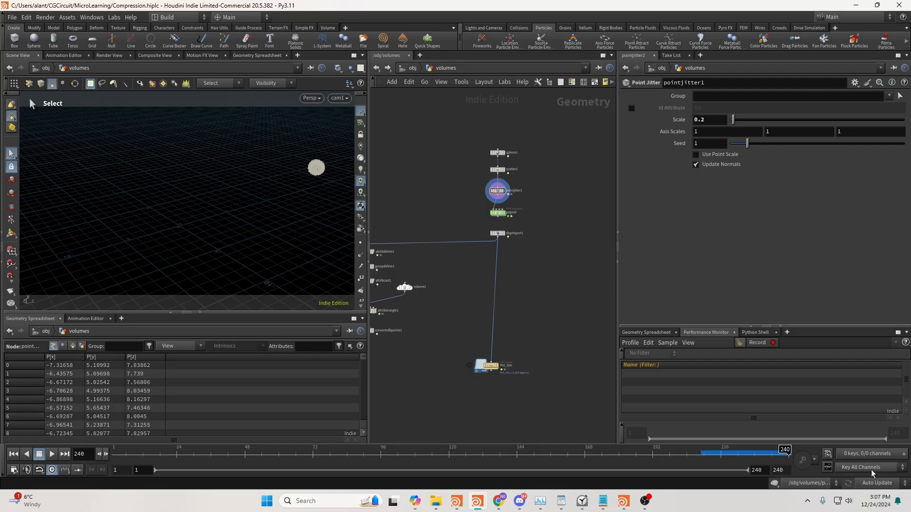
# Inspect the force and color nodes inside popnet with updates set to Manual, and return to the volumes network in Auto Update
pyautogui.click(876, 482)
pyautogui.click(873, 483)
pyautogui.doubleClick(498, 213)
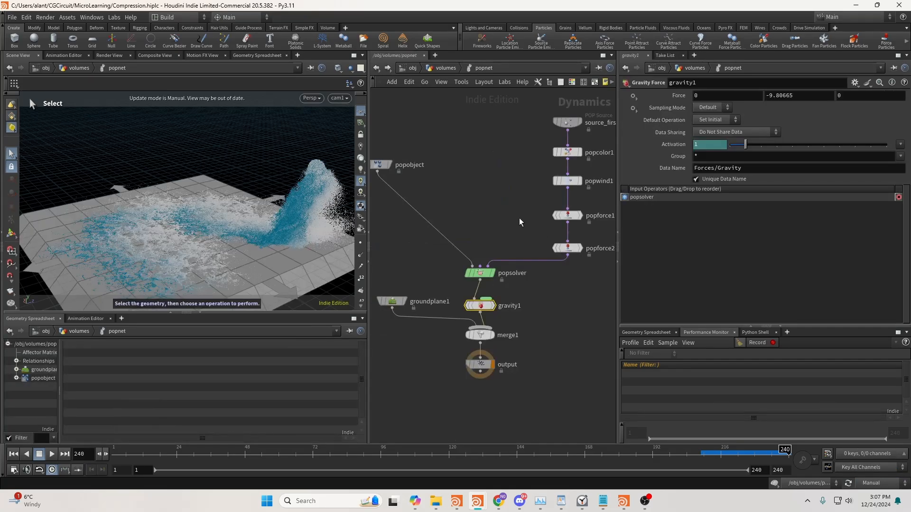
pyautogui.click(567, 216)
pyautogui.click(568, 151)
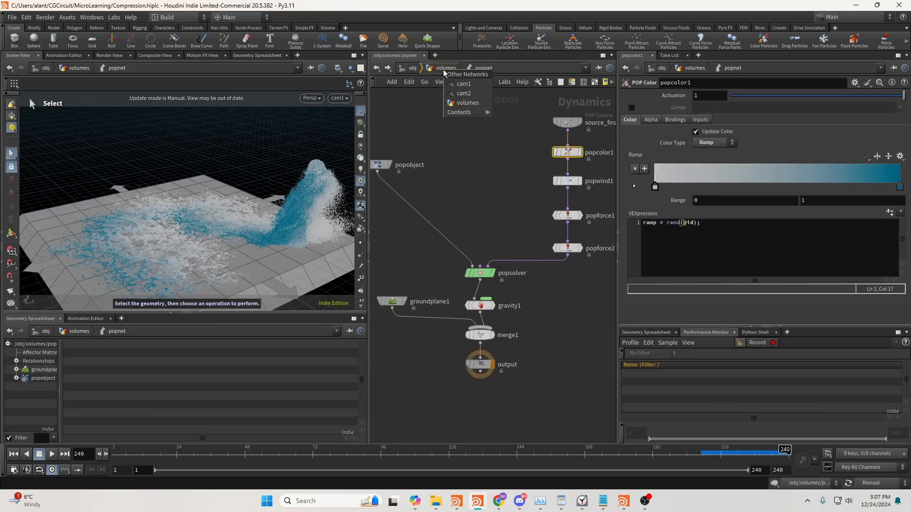
pyautogui.click(467, 102)
pyautogui.click(876, 483)
pyautogui.click(879, 455)
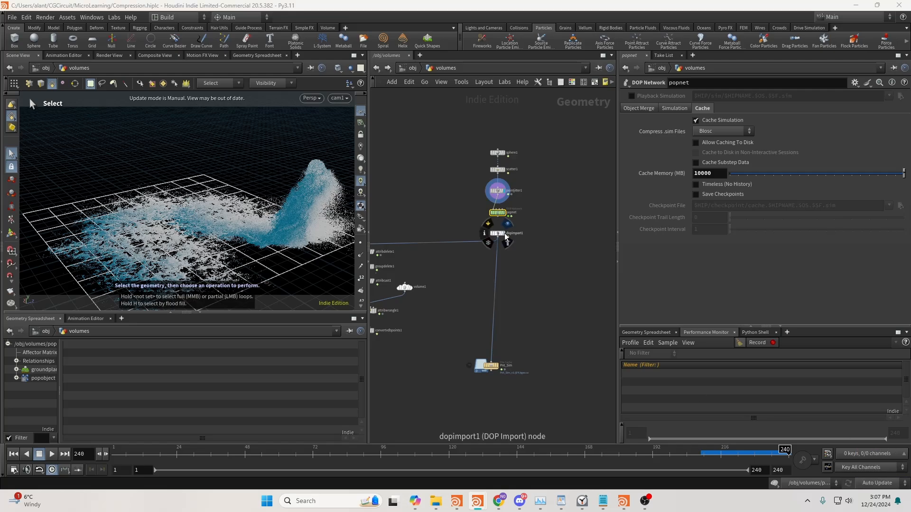
# Display the dopimport1 node and examine its point count, attributes, groups and memory use
pyautogui.click(499, 234)
pyautogui.scroll(3, 502, 248)
pyautogui.scroll(2, 502, 248)
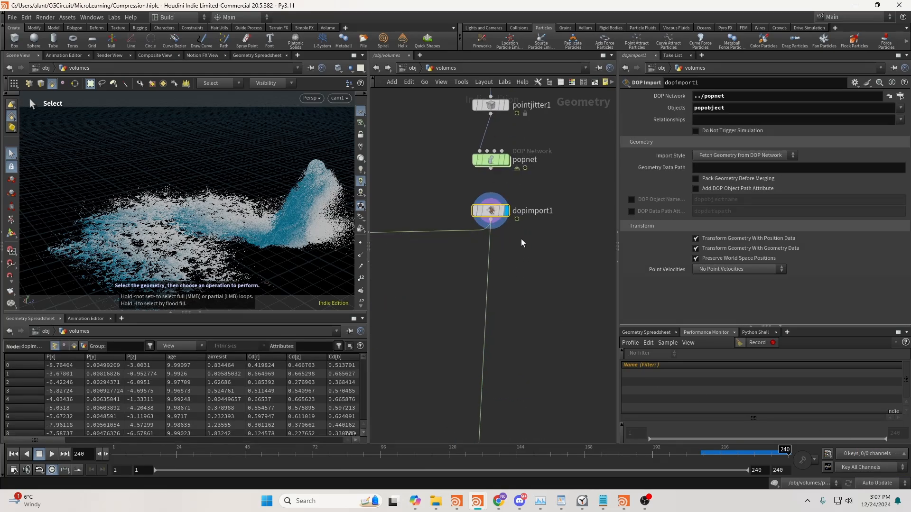
pyautogui.press('Tab')
pyautogui.middleClick(489, 214)
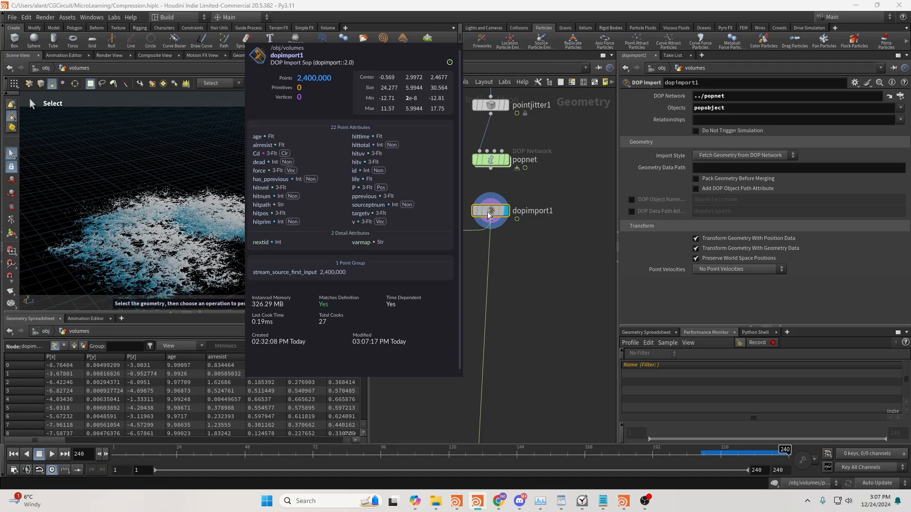
# Insert a Group Delete node after dopimport1 and set its group names to * so all groups are removed
pyautogui.press('Tab')
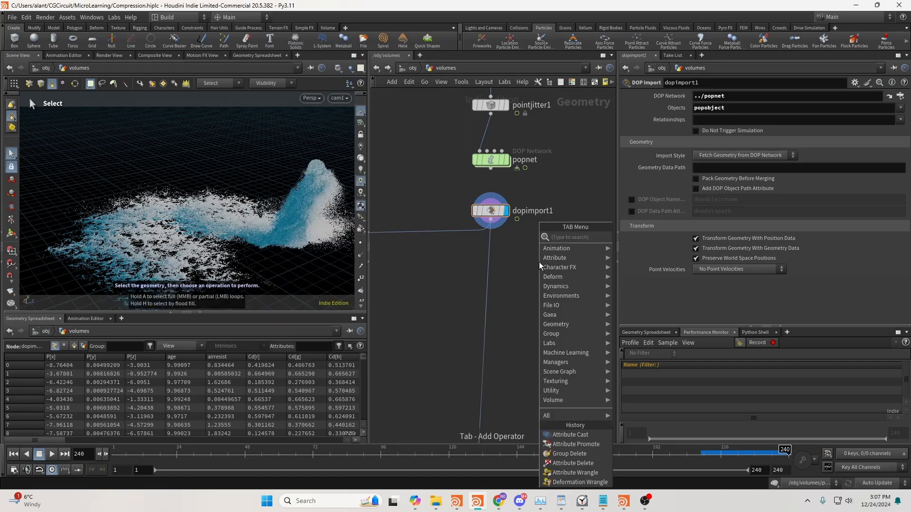
pyautogui.write('deleg')
pyautogui.press('Return')
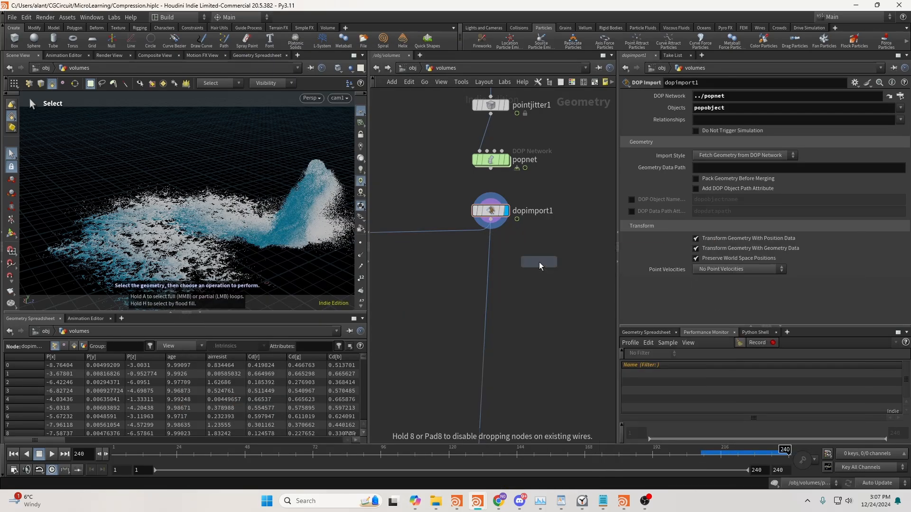
pyautogui.click(540, 263)
pyautogui.moveTo(538, 263); pyautogui.dragTo(486, 271)
pyautogui.click(740, 121)
pyautogui.write('*')
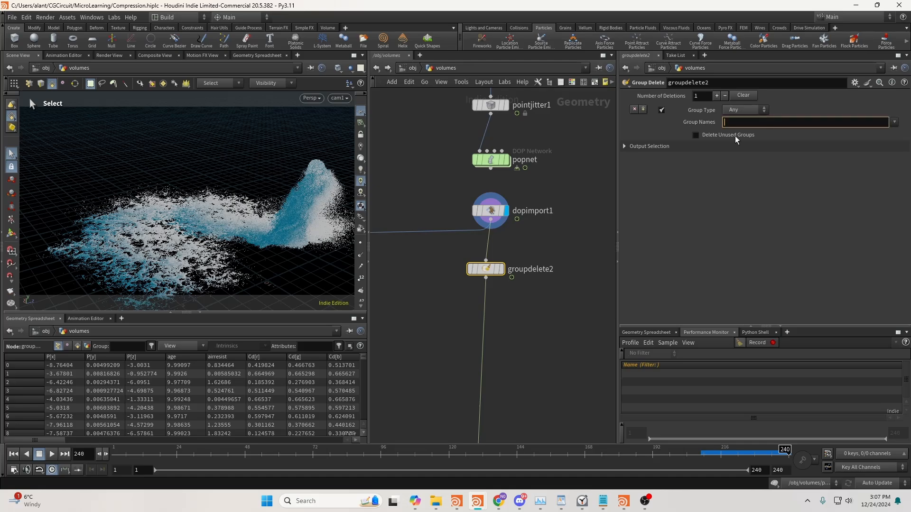
pyautogui.press('Tab')
pyautogui.write('dele')
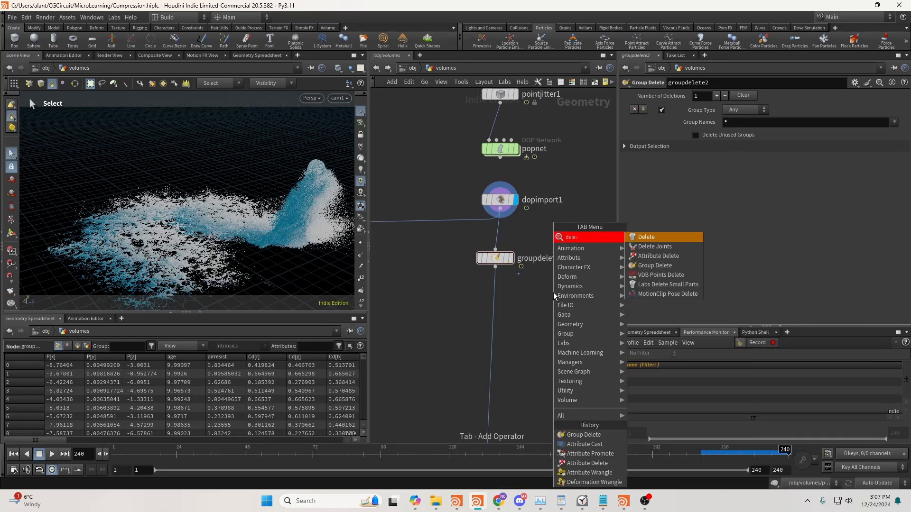
pyautogui.press('Return')
pyautogui.click(553, 292)
pyautogui.hotkey('ctrl', 'z')
# Insert an Attribute Delete node on the wire after groupdelete2
pyautogui.press('Tab')
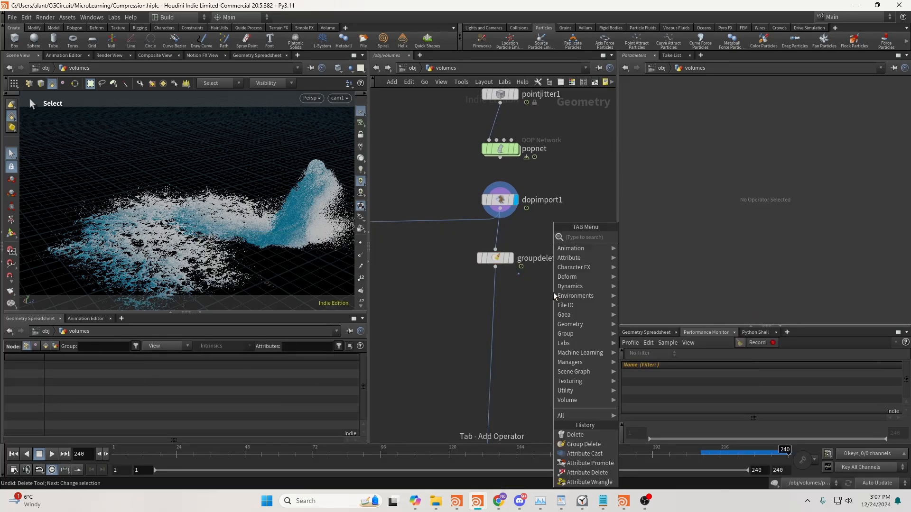
pyautogui.write('at dele')
pyautogui.press('Return')
pyautogui.click(553, 292)
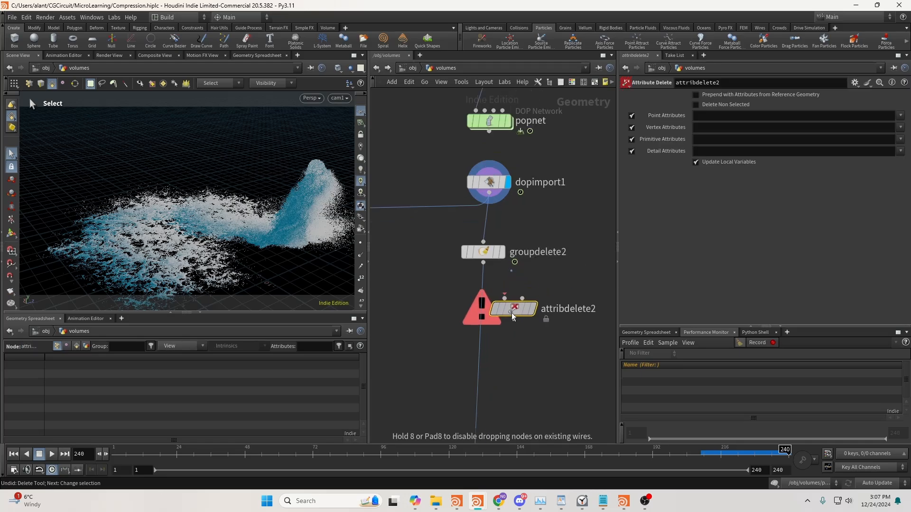
# Set attribdelete2's point, vertex and primitive attributes to * and space the node further below groupdelete2
pyautogui.click(710, 136)
pyautogui.write('*')
pyautogui.click(710, 127)
pyautogui.write('*')
pyautogui.click(707, 116)
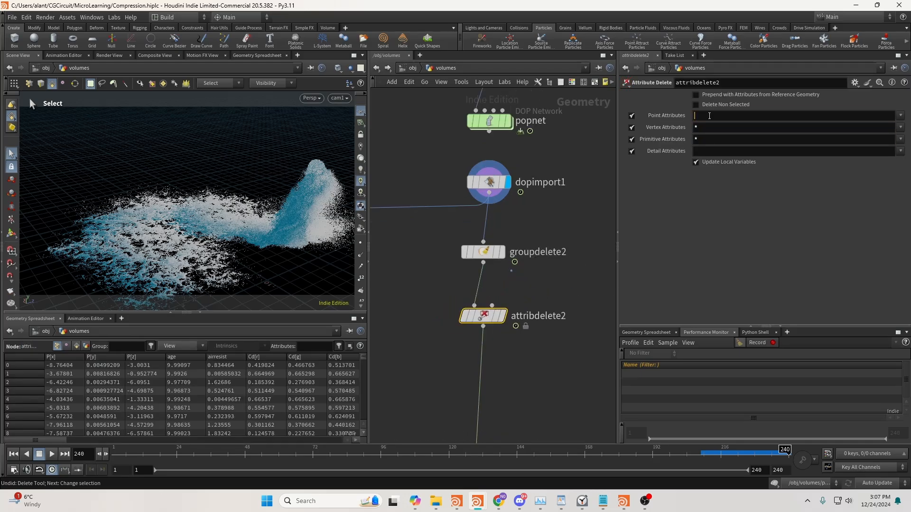
pyautogui.write('*')
pyautogui.click(586, 255)
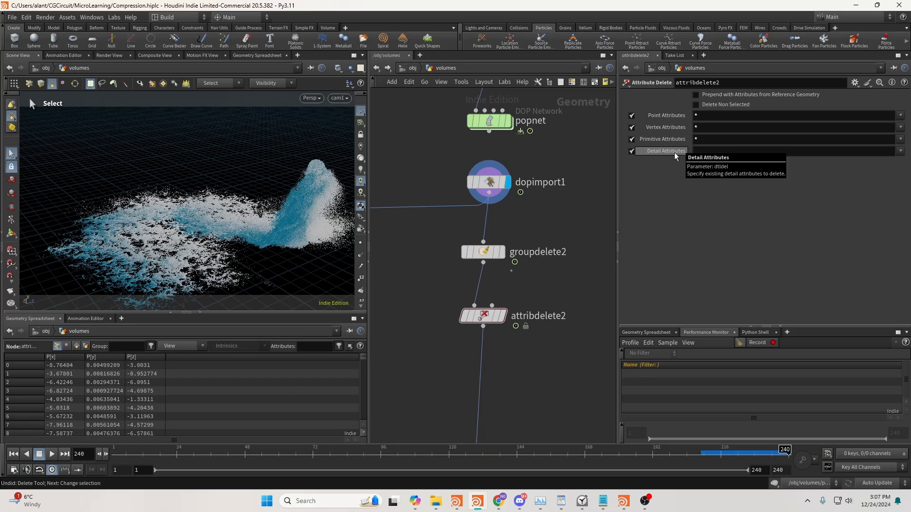
pyautogui.moveTo(534, 281); pyautogui.dragTo(523, 249, button='middle')
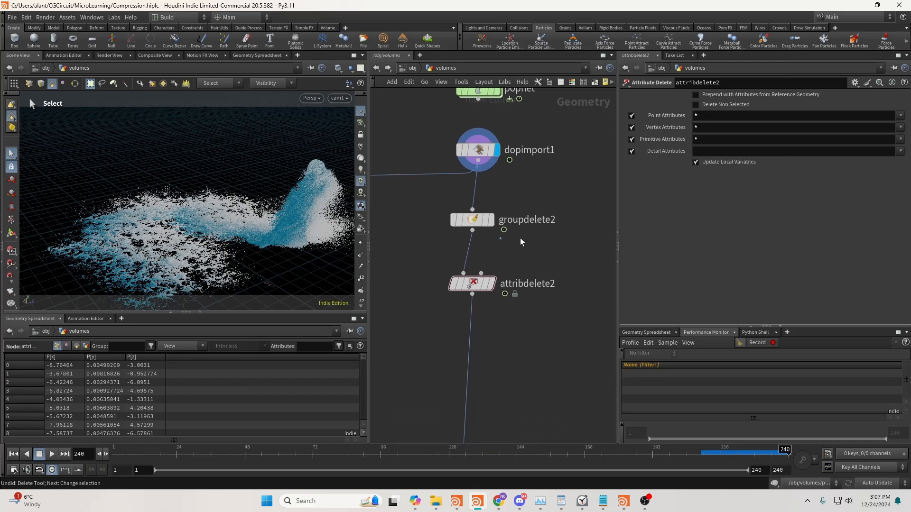
pyautogui.moveTo(477, 285); pyautogui.dragTo(478, 311)
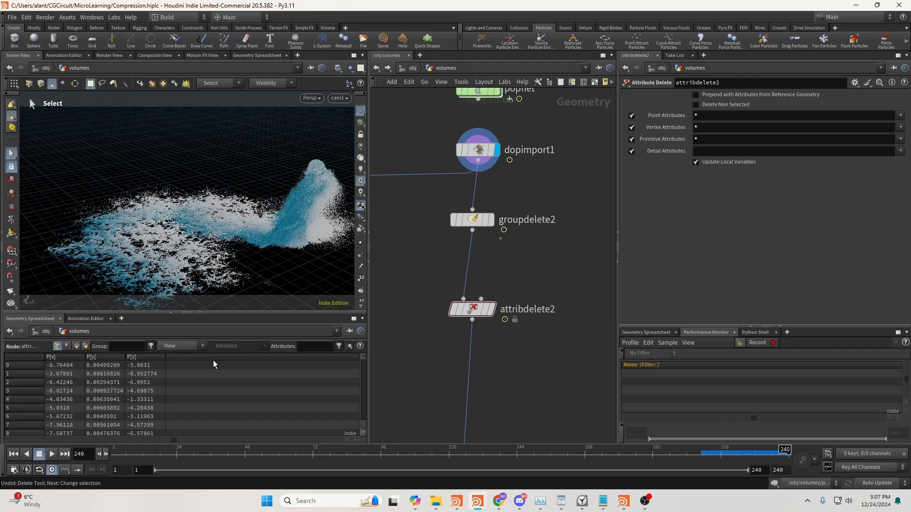
# Check the attributes at groupdelete2 in the spreadsheet and place an unconnected Attribute Promote node beside the chain
pyautogui.moveTo(434, 247); pyautogui.dragTo(455, 234)
pyautogui.click(456, 219)
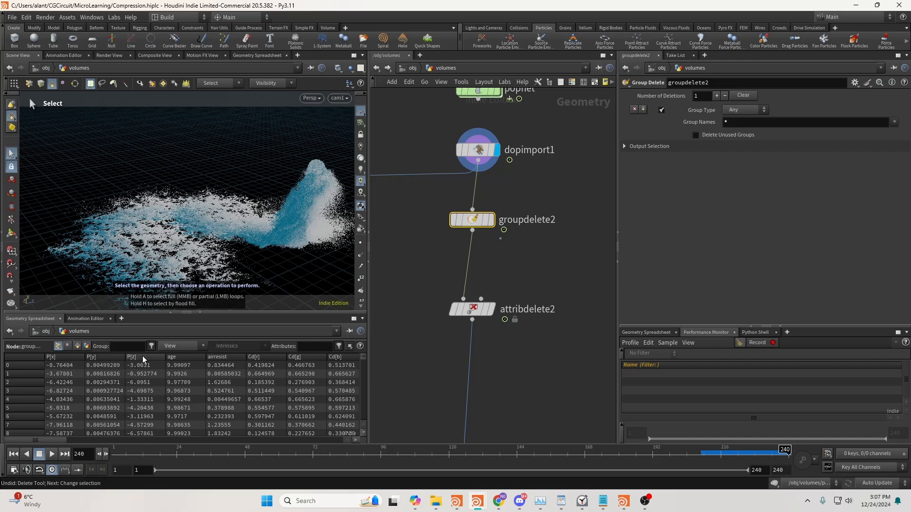
pyautogui.click(543, 266)
pyautogui.press('Tab')
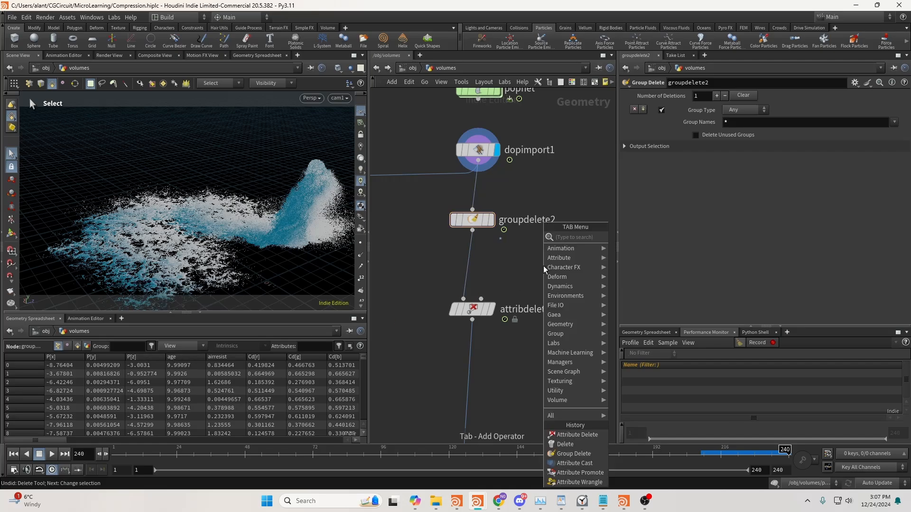
pyautogui.write('prom')
pyautogui.press('Return')
pyautogui.click(545, 266)
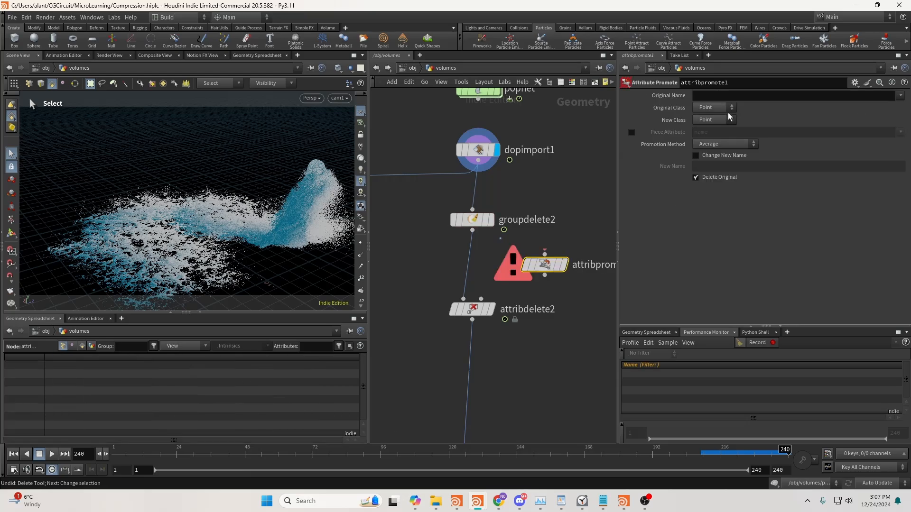
# Set the Attribute Promote node's original class to Point and new class to Detail, keeping it off to the side
pyautogui.click(727, 119)
pyautogui.click(725, 120)
pyautogui.click(719, 108)
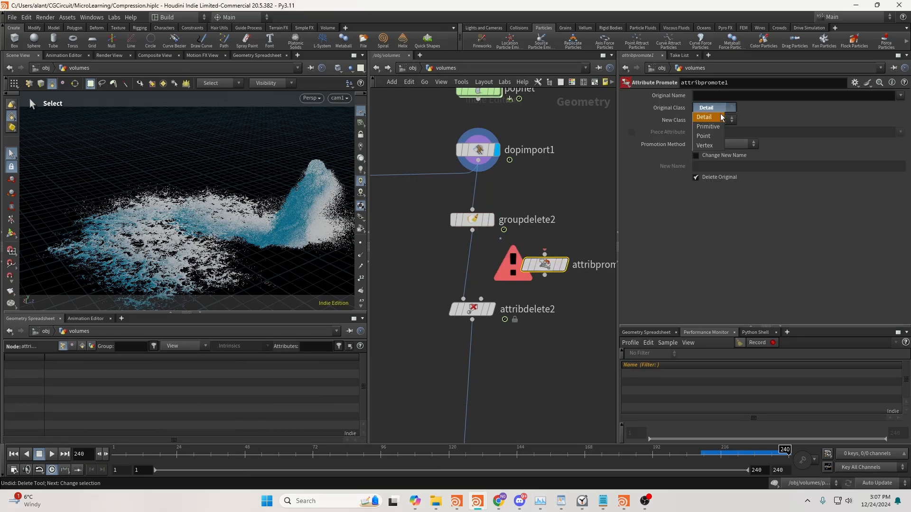
pyautogui.click(711, 136)
pyautogui.click(719, 120)
pyautogui.click(721, 130)
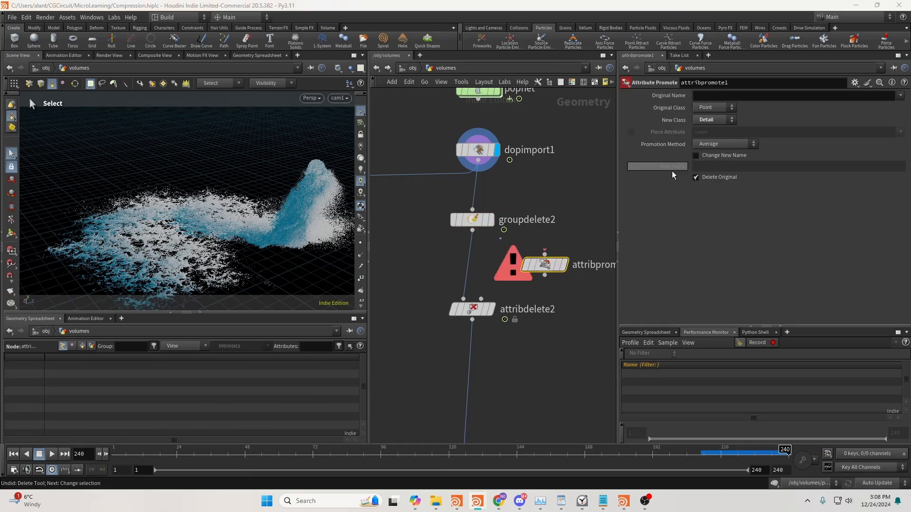
pyautogui.moveTo(548, 265); pyautogui.dragTo(586, 266)
pyautogui.moveTo(597, 248); pyautogui.dragTo(547, 246, button='middle')
pyautogui.moveTo(535, 263); pyautogui.dragTo(555, 263)
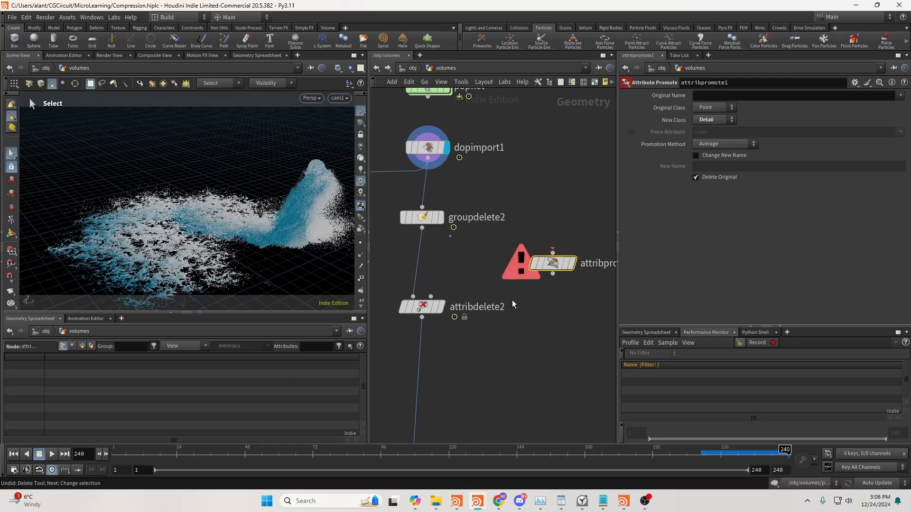
# Set attribdelete2's point attributes to "* ^v ^age ^id" to keep those three, and display the node and its information
pyautogui.moveTo(435, 326); pyautogui.dragTo(479, 321, button='middle')
pyautogui.click(465, 302)
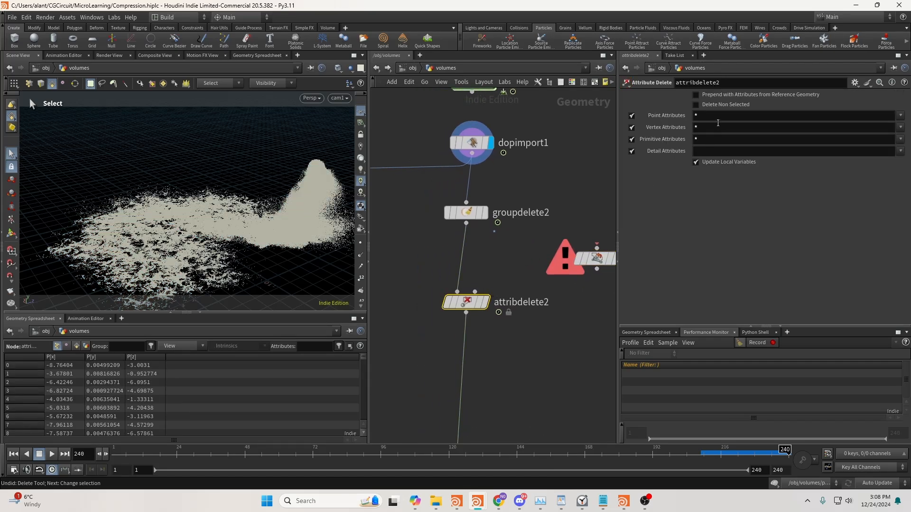
pyautogui.moveTo(466, 301); pyautogui.dragTo(466, 296)
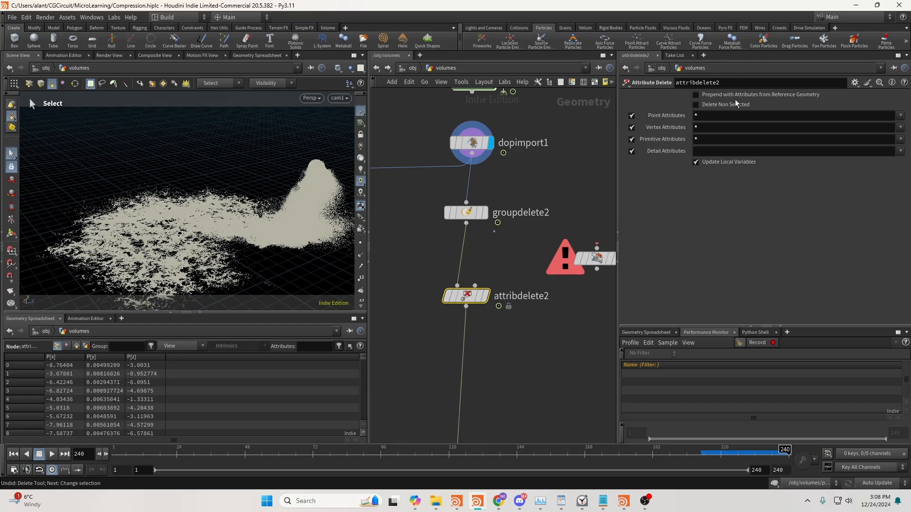
pyautogui.click(726, 116)
pyautogui.write('^v ')
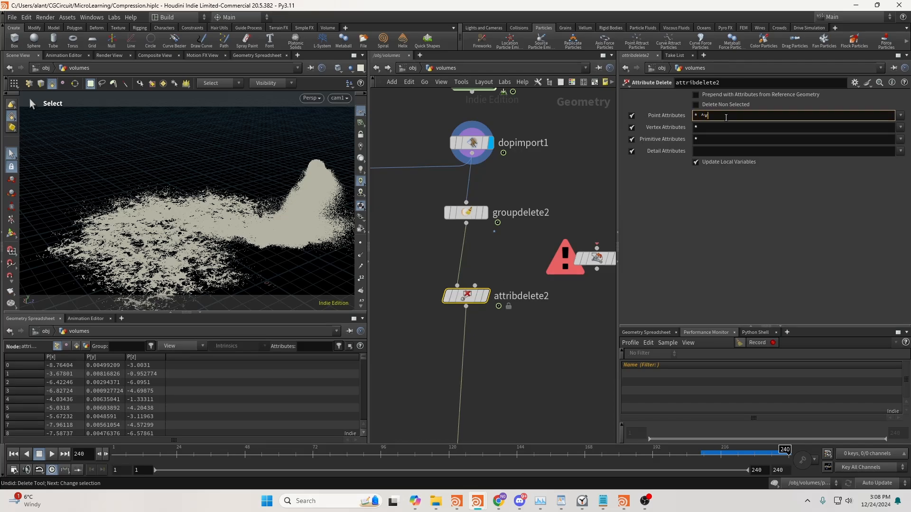
pyautogui.write('^age ^id')
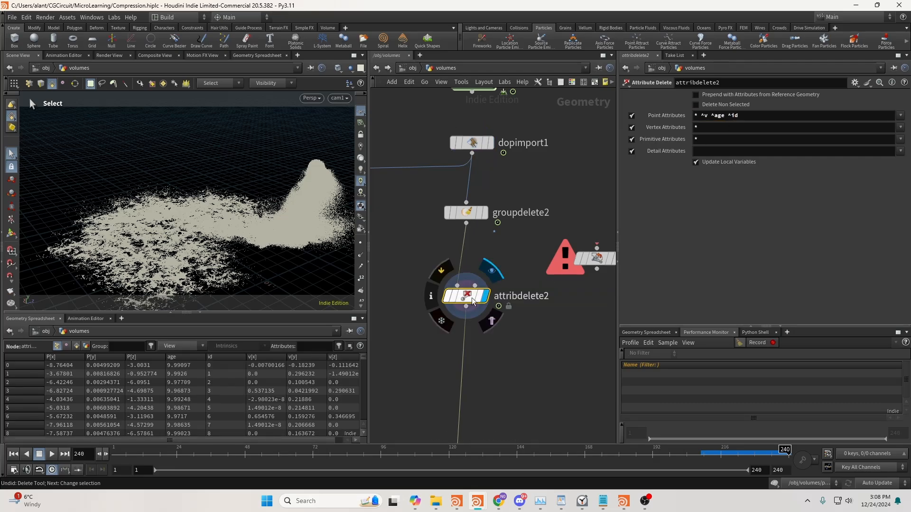
pyautogui.middleClick(471, 302)
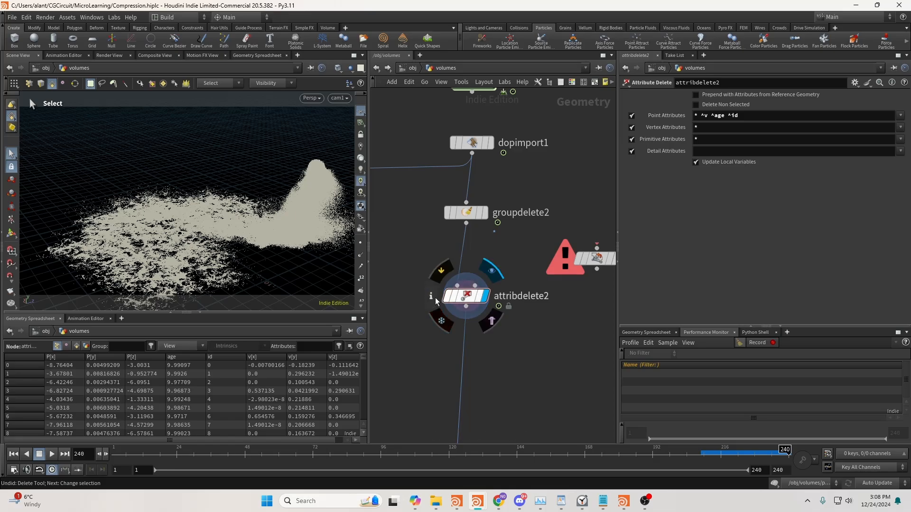
pyautogui.click(434, 299)
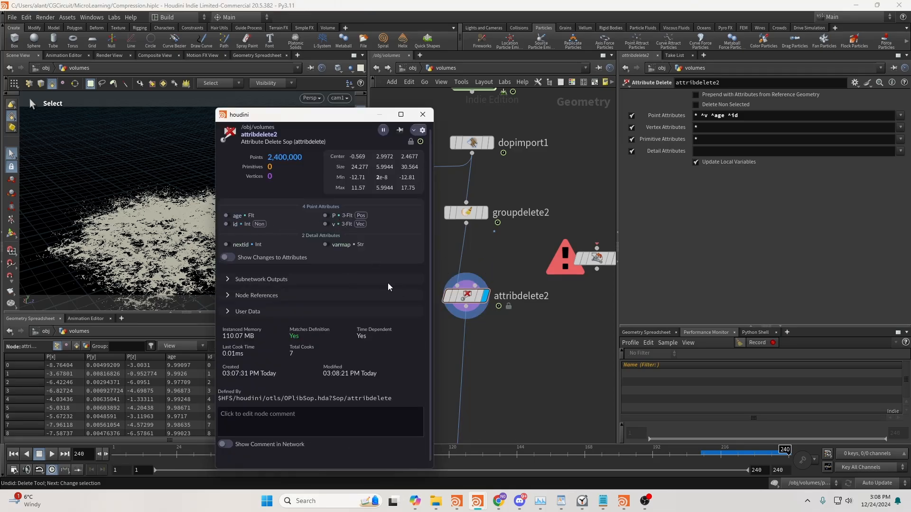
# Insert an Attribute Cast node on the wire after attribdelete2
pyautogui.moveTo(501, 337); pyautogui.dragTo(525, 286, button='middle')
pyautogui.press('Tab')
pyautogui.write('cast')
pyautogui.press('Return')
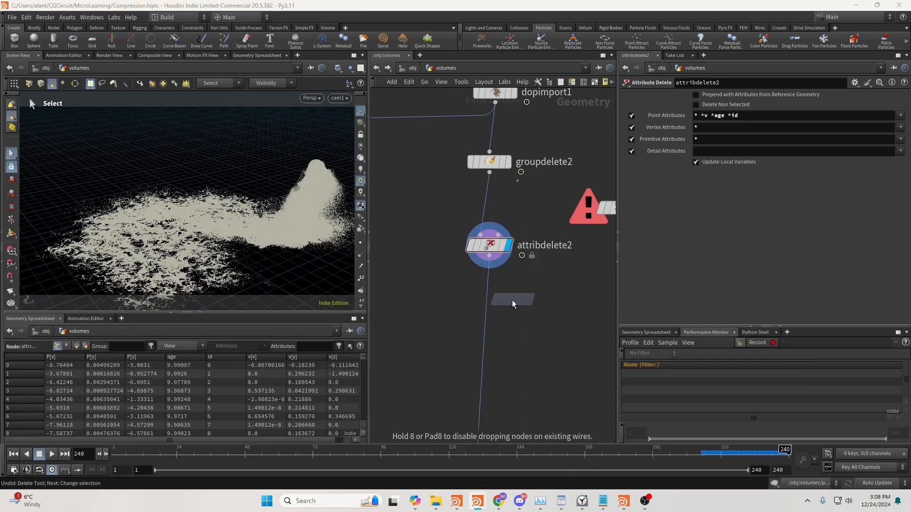
pyautogui.click(511, 300)
pyautogui.moveTo(512, 302); pyautogui.dragTo(492, 312)
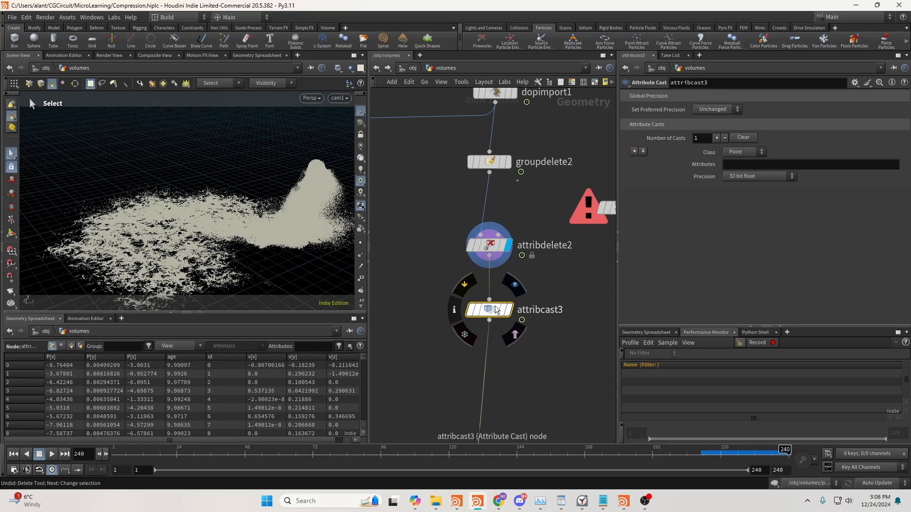
pyautogui.moveTo(554, 306); pyautogui.dragTo(522, 287, button='middle')
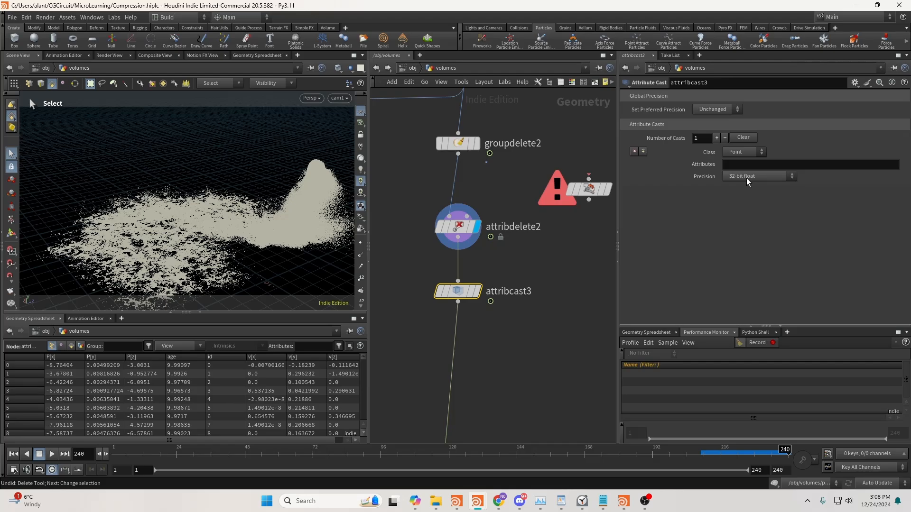
# Set attribcast3's cast precision to 16-bit float and check the attribute types in attribdelete2's node information
pyautogui.moveTo(586, 230); pyautogui.dragTo(556, 237, button='middle')
pyautogui.moveTo(529, 261); pyautogui.dragTo(409, 229)
pyautogui.moveTo(385, 273); pyautogui.dragTo(437, 304)
pyautogui.click(421, 237)
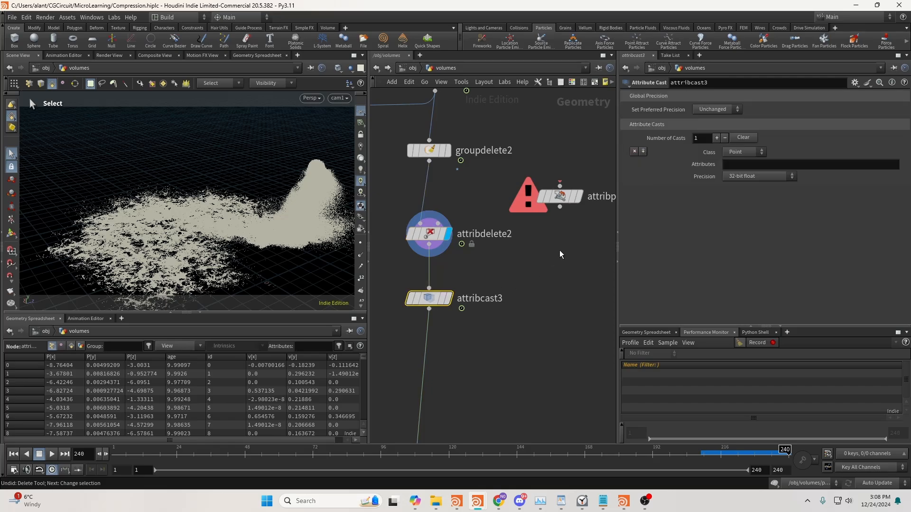
pyautogui.click(758, 176)
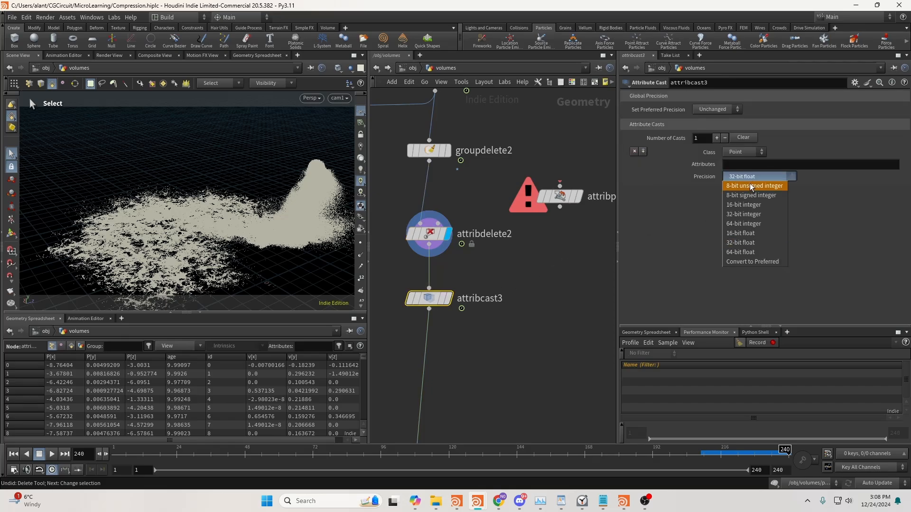
pyautogui.click(749, 233)
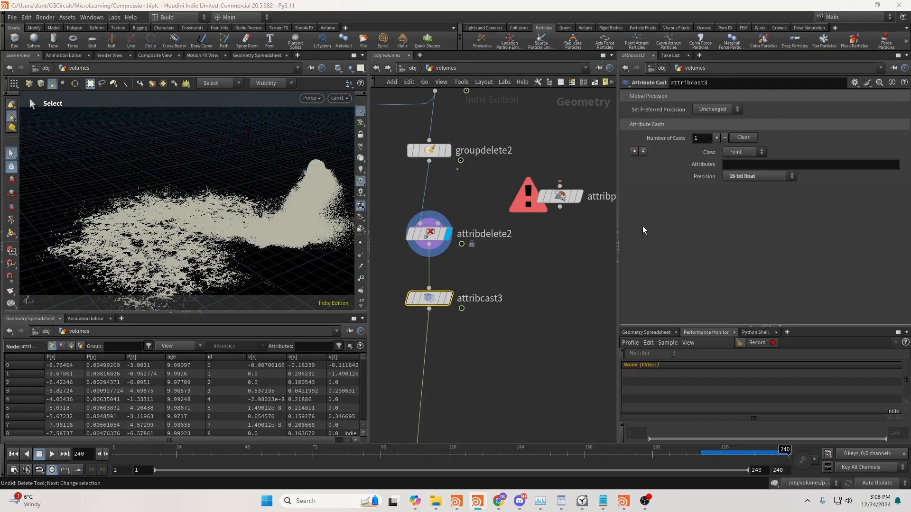
pyautogui.middleClick(428, 237)
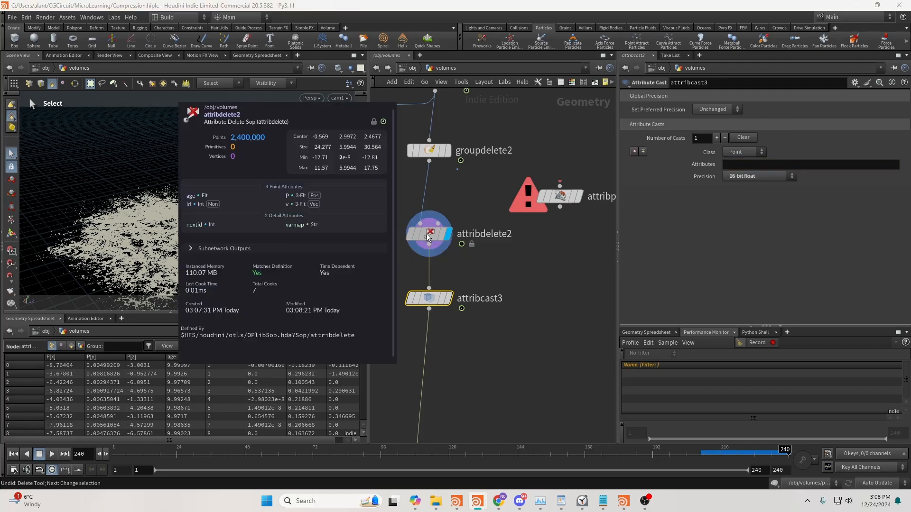
# Set attribcast3's cast attributes to "v age" for the Point class, with 16-bit float as the precision
pyautogui.click(734, 165)
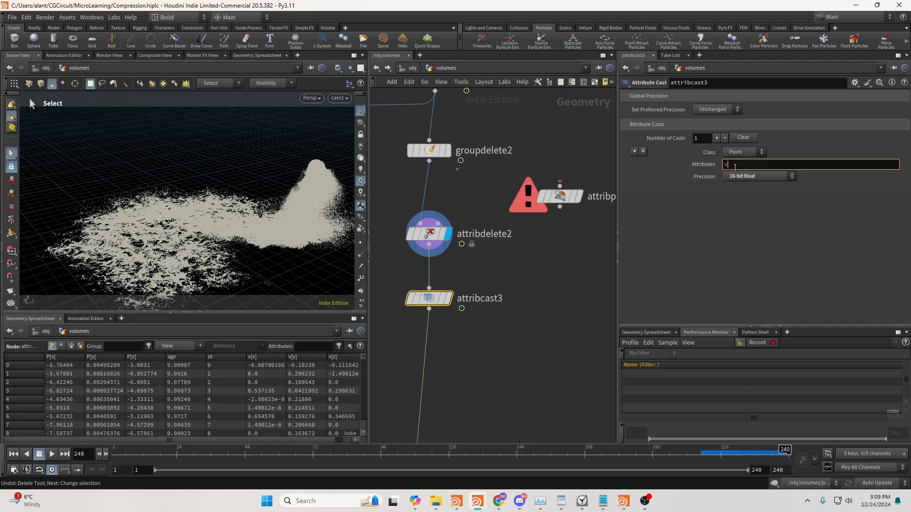
pyautogui.write('v age')
pyautogui.press('Return')
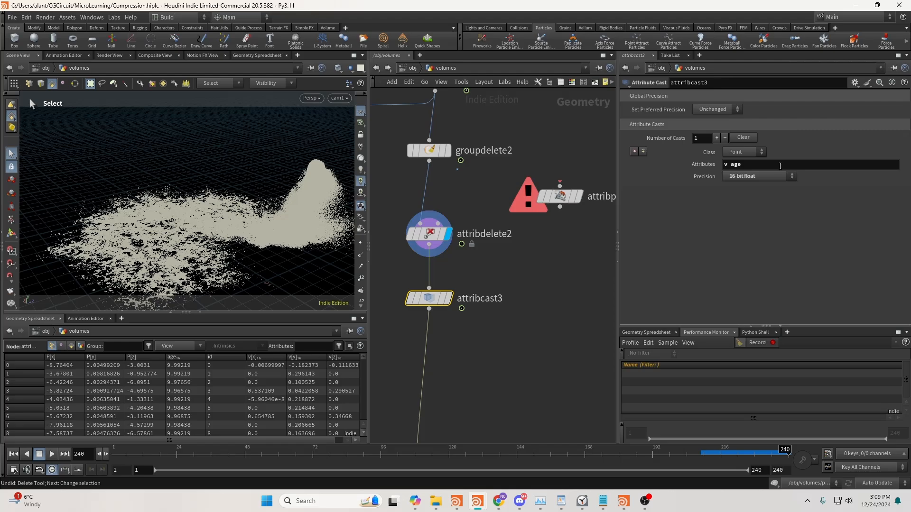
pyautogui.click(743, 178)
pyautogui.click(742, 178)
pyautogui.click(743, 178)
pyautogui.click(742, 177)
pyautogui.click(751, 179)
pyautogui.click(753, 239)
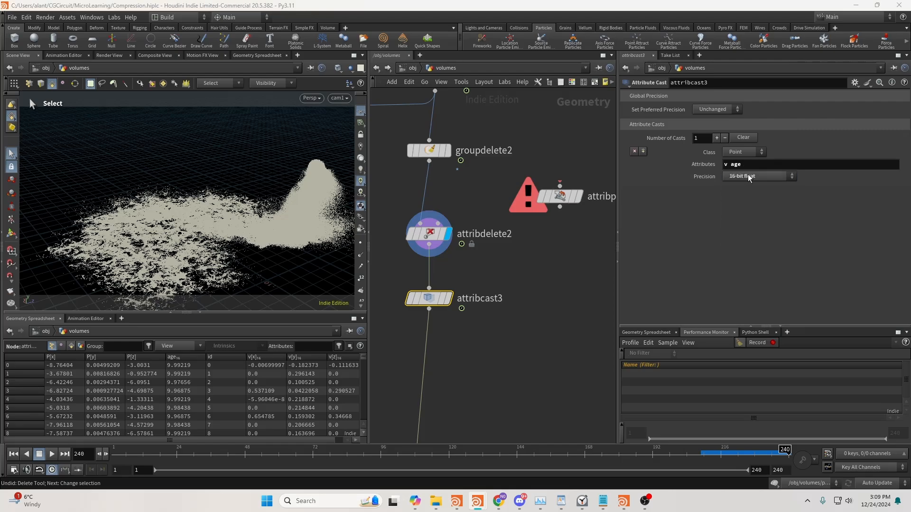
# Display attribcast3 and branch a second Attribute Cast node off its output beside the main chain
pyautogui.moveTo(497, 296); pyautogui.dragTo(532, 250, button='middle')
pyautogui.click(482, 266)
pyautogui.press('Tab')
pyautogui.write('cast')
pyautogui.press('Return')
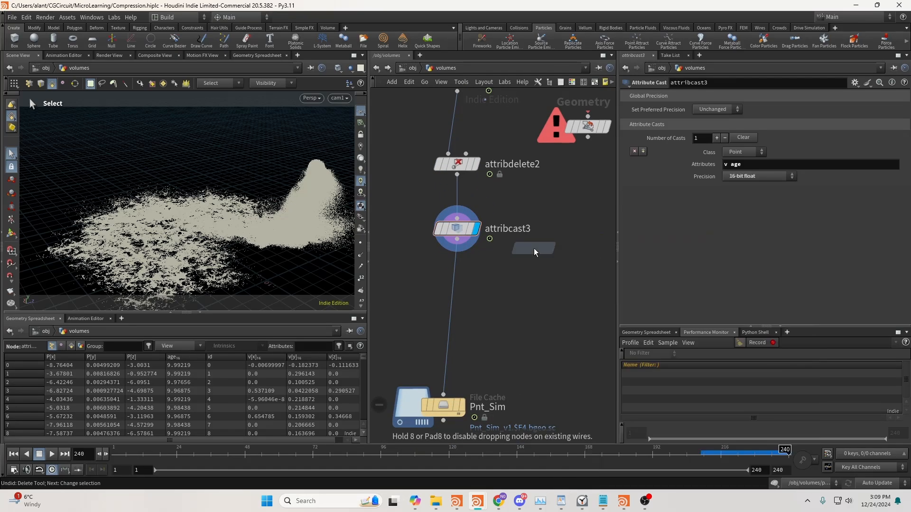
pyautogui.click(531, 286)
pyautogui.click(527, 278)
# Examine the integer and float precision options on attribcast4 and check the node information of attribcast3
pyautogui.click(739, 177)
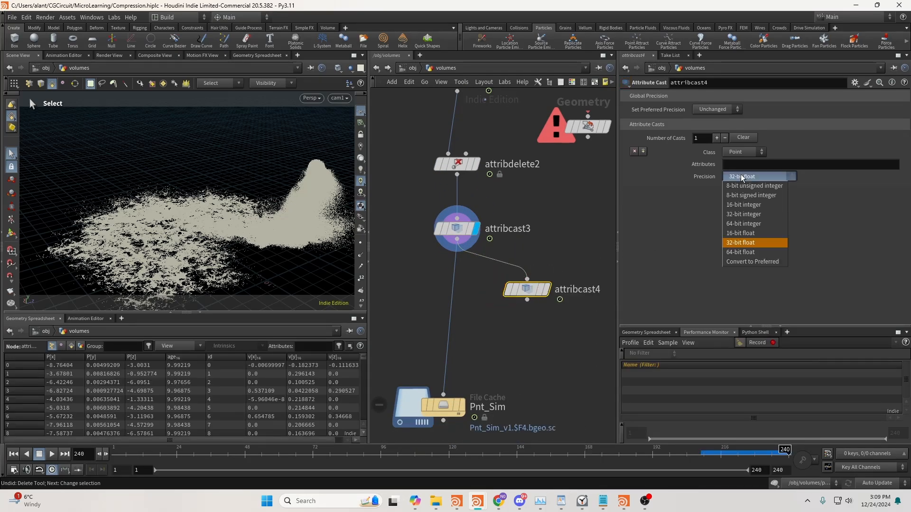
pyautogui.click(556, 276)
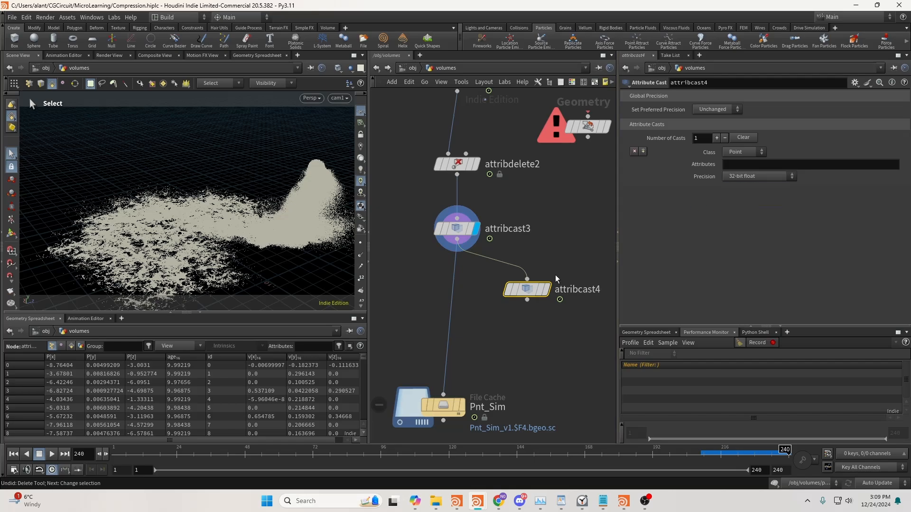
pyautogui.moveTo(527, 286); pyautogui.dragTo(542, 289)
pyautogui.moveTo(571, 261); pyautogui.dragTo(549, 251, button='middle')
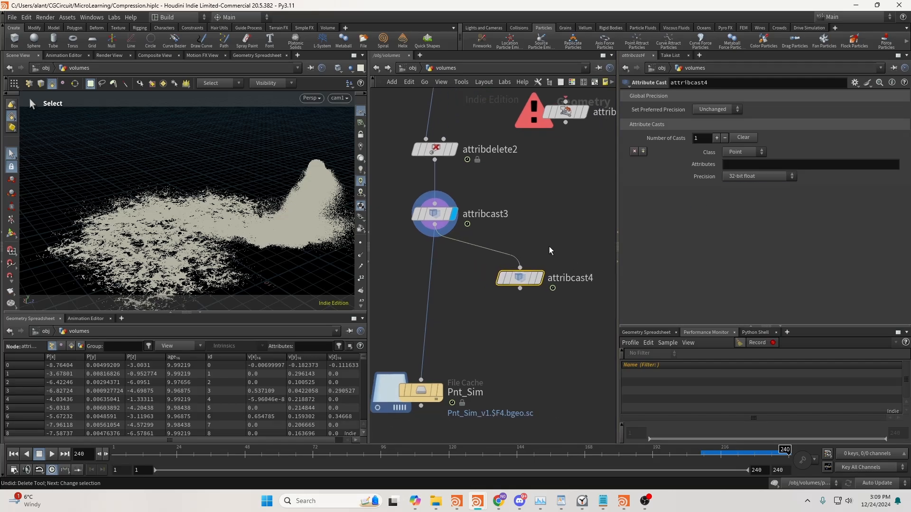
pyautogui.click(736, 177)
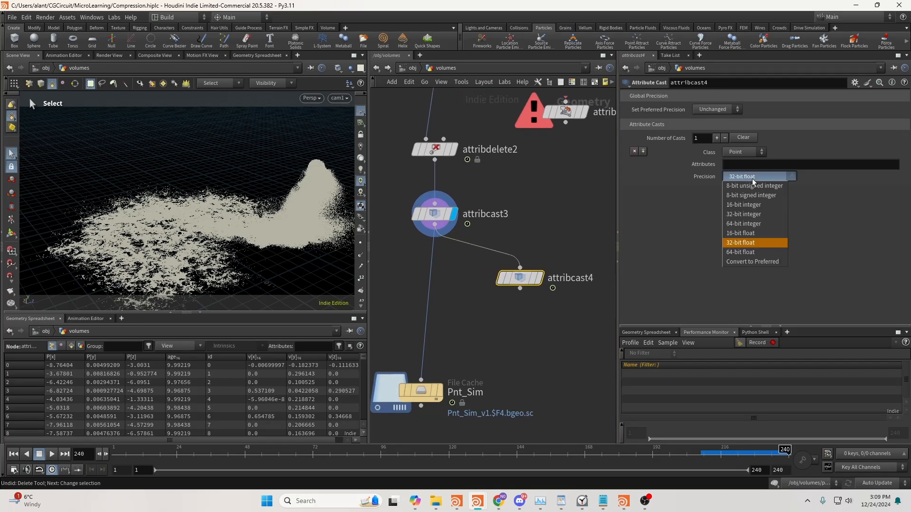
pyautogui.click(580, 216)
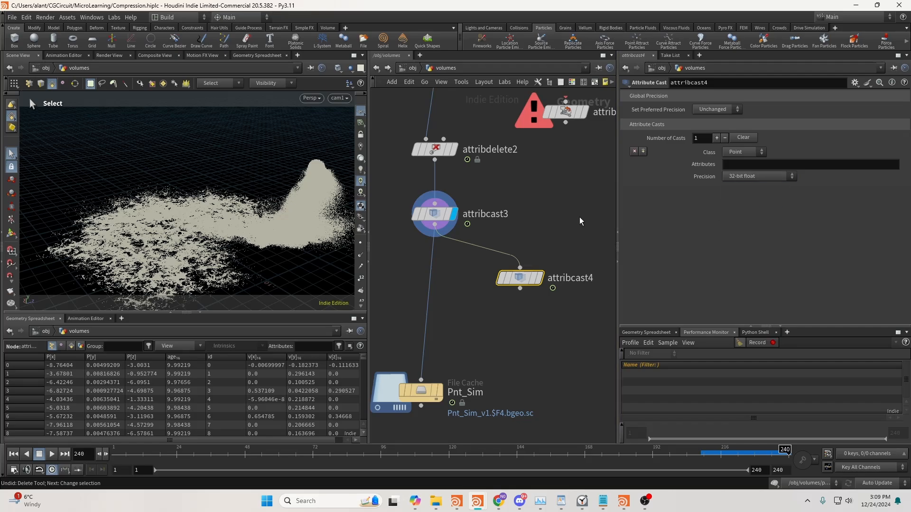
pyautogui.middleClick(433, 220)
pyautogui.click(731, 177)
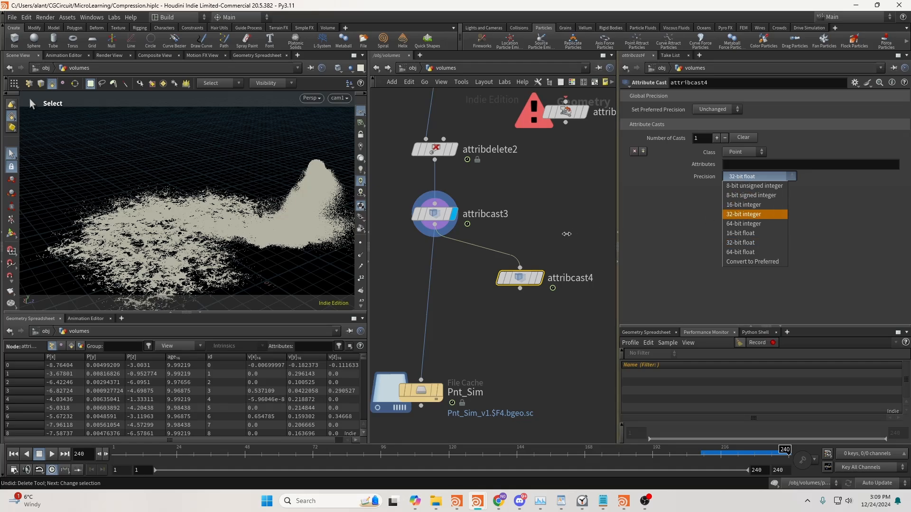
pyautogui.click(527, 284)
pyautogui.moveTo(526, 282); pyautogui.dragTo(529, 277)
pyautogui.click(754, 179)
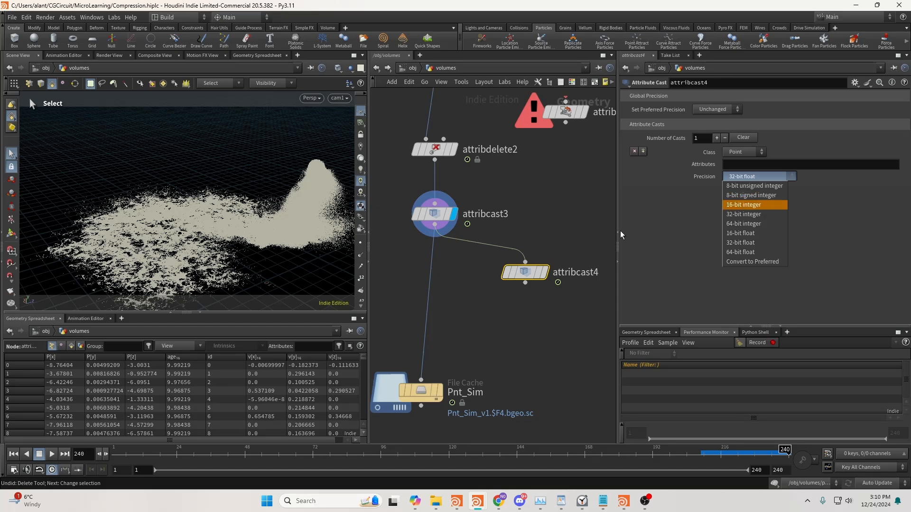
# Move the attribcast4 node farther away from the main chain
pyautogui.click(522, 272)
pyautogui.moveTo(522, 271); pyautogui.dragTo(576, 281)
pyautogui.moveTo(476, 268); pyautogui.dragTo(453, 259, button='middle')
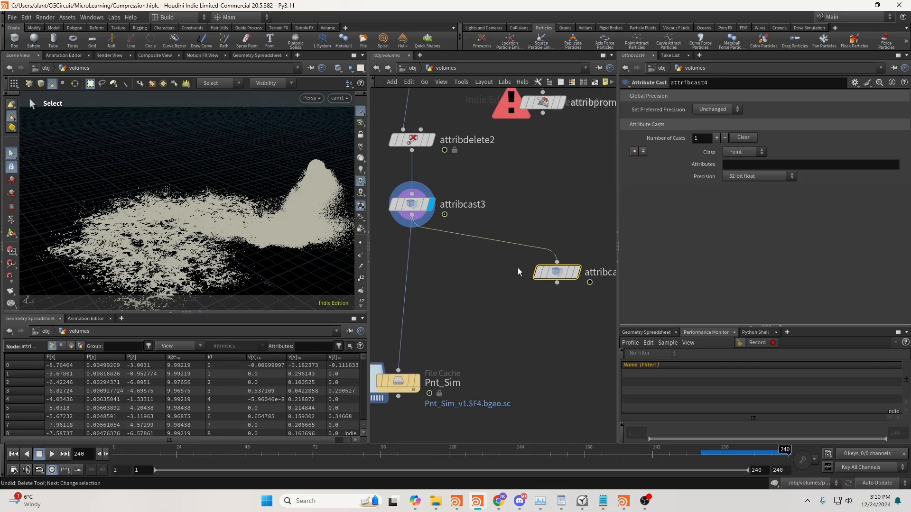
# Add a Convert VDB Points node between attribcast3 and the Pnt_Sim file cache, beside the wire
pyautogui.scroll(-5, 524, 261)
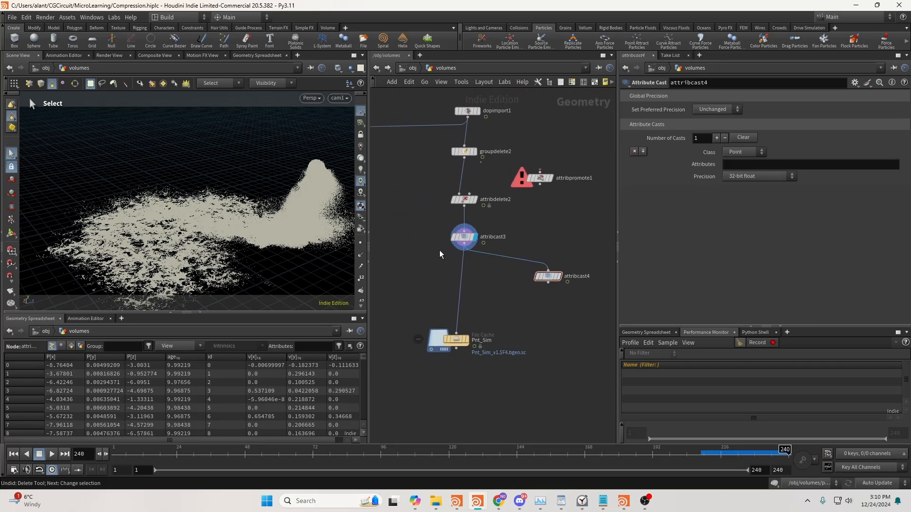
pyautogui.press('Tab')
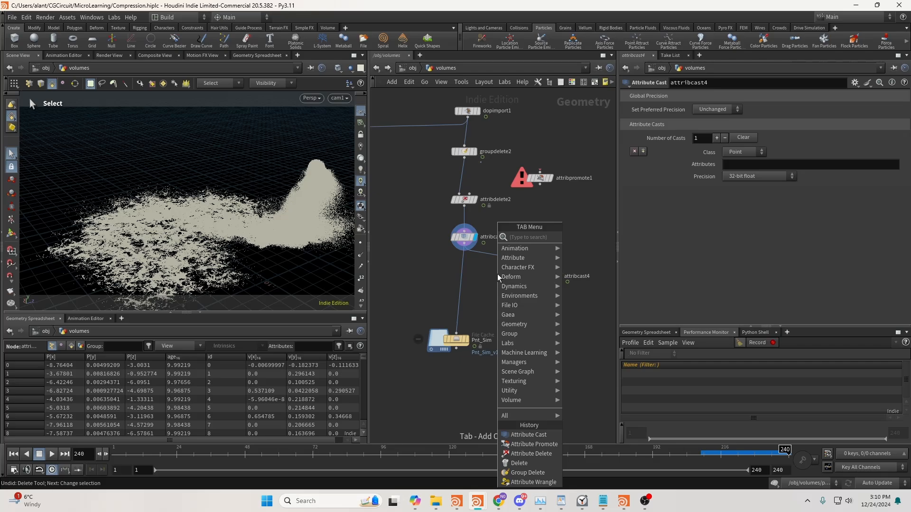
pyautogui.write('convev')
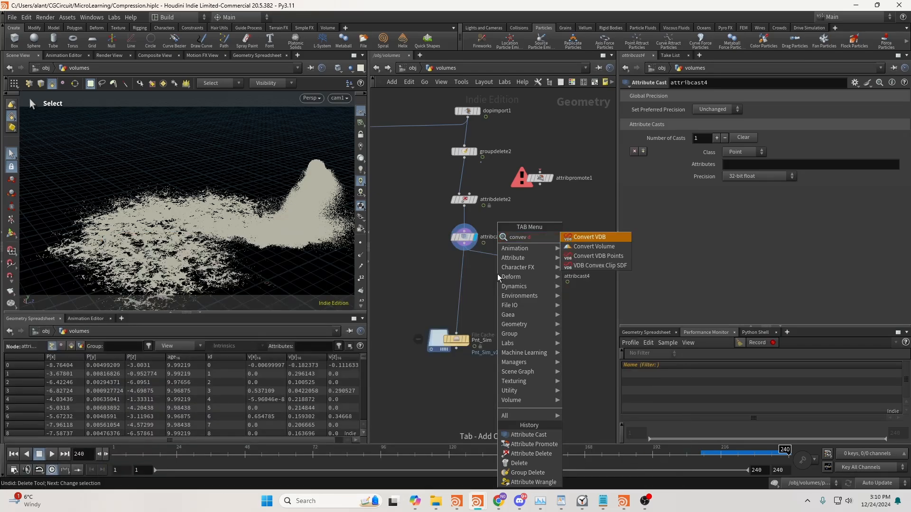
pyautogui.press('Down')
pyautogui.press('Down')
pyautogui.press('Return')
pyautogui.click(545, 274)
# Insert convertvdbpoints2 on the wire between attribcast3 and Pnt_Sim, display it and inspect its information
pyautogui.scroll(5, 549, 313)
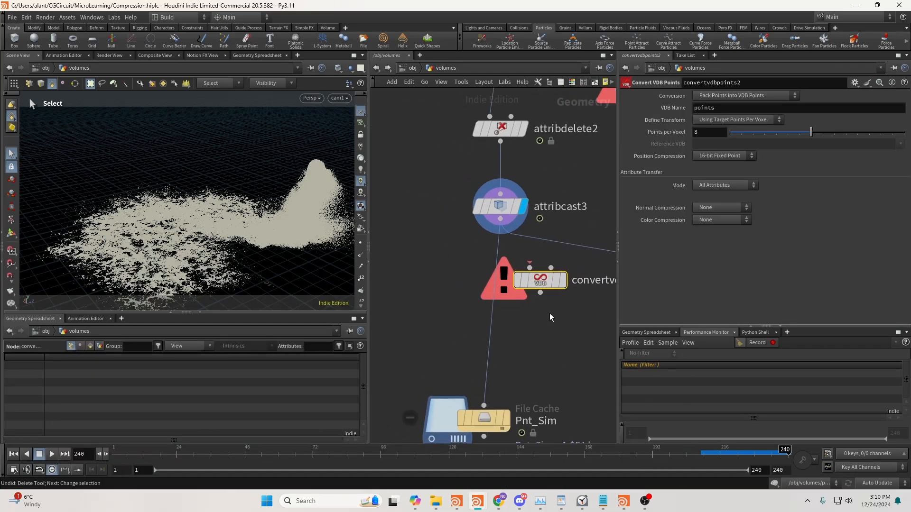
pyautogui.moveTo(536, 282); pyautogui.dragTo(495, 297)
pyautogui.press('r')
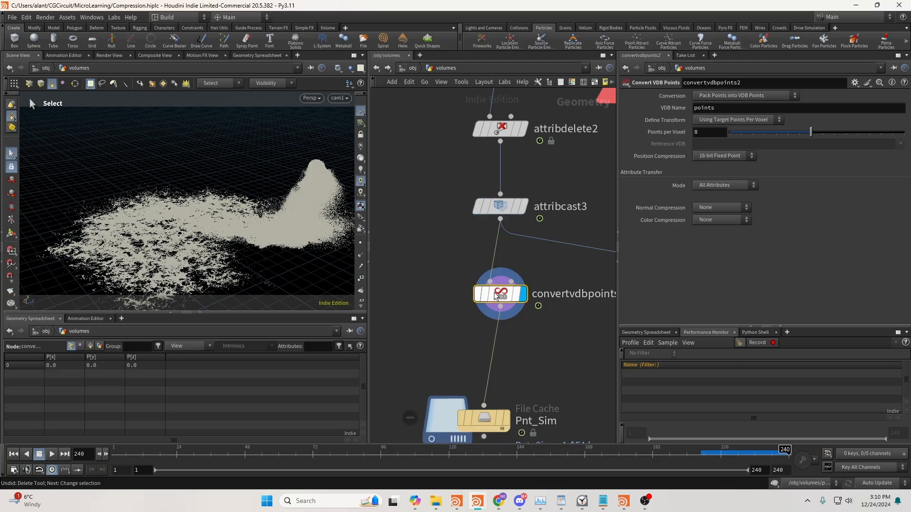
pyautogui.moveTo(508, 296)
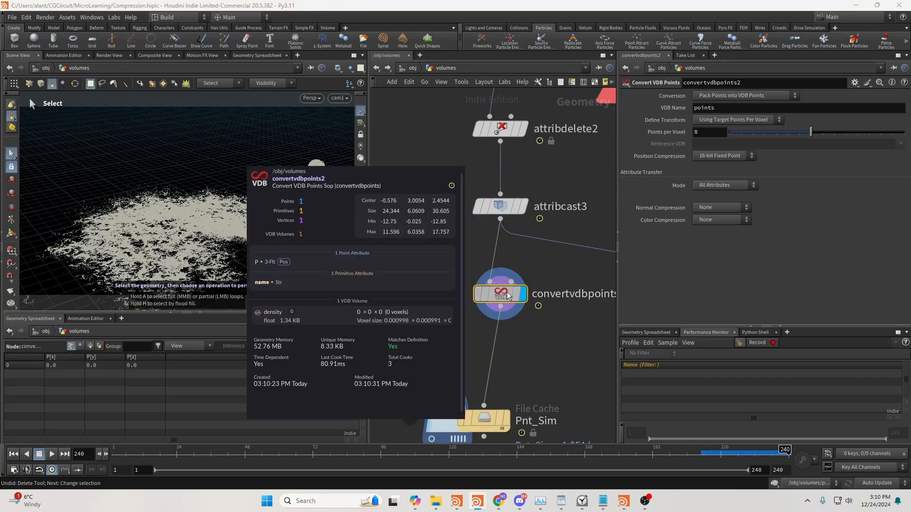
# Set convertvdbpoints2's Points per Voxel to 32 and inspect the node's information for memory use
pyautogui.doubleClick(699, 133)
pyautogui.write('32')
pyautogui.press('Return')
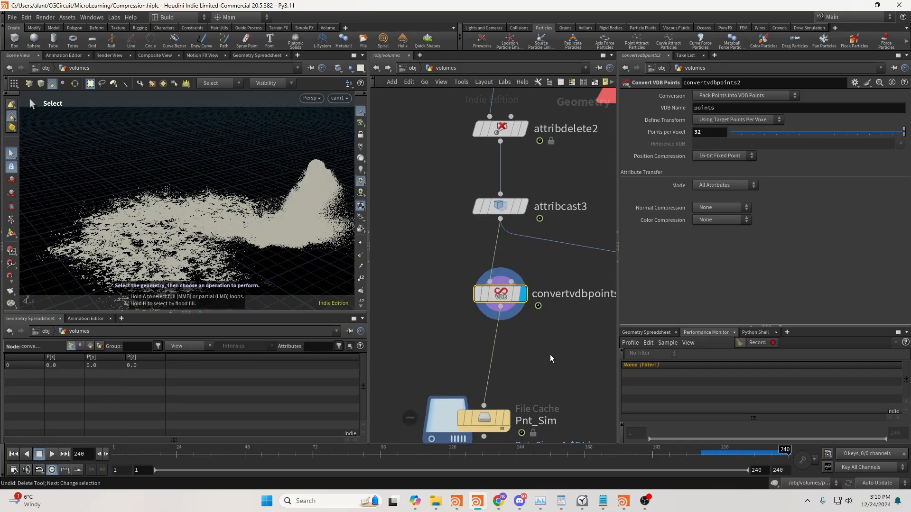
pyautogui.middleClick(505, 299)
pyautogui.click(465, 300)
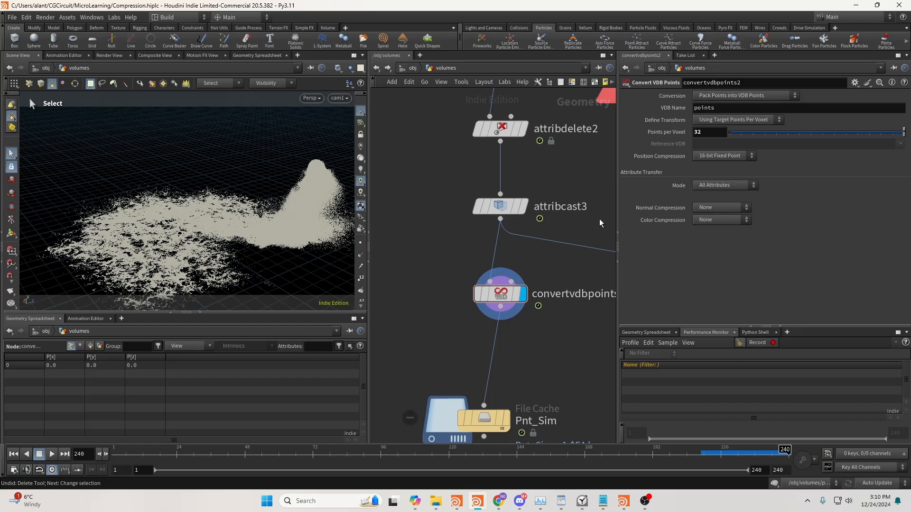
pyautogui.moveTo(716, 132); pyautogui.dragTo(688, 133)
pyautogui.click(700, 134)
# Connect the Pnt_Sim file cache's input directly to dopimport1 and move the cache node out from under the chain
pyautogui.moveTo(553, 332); pyautogui.dragTo(518, 294, button='middle')
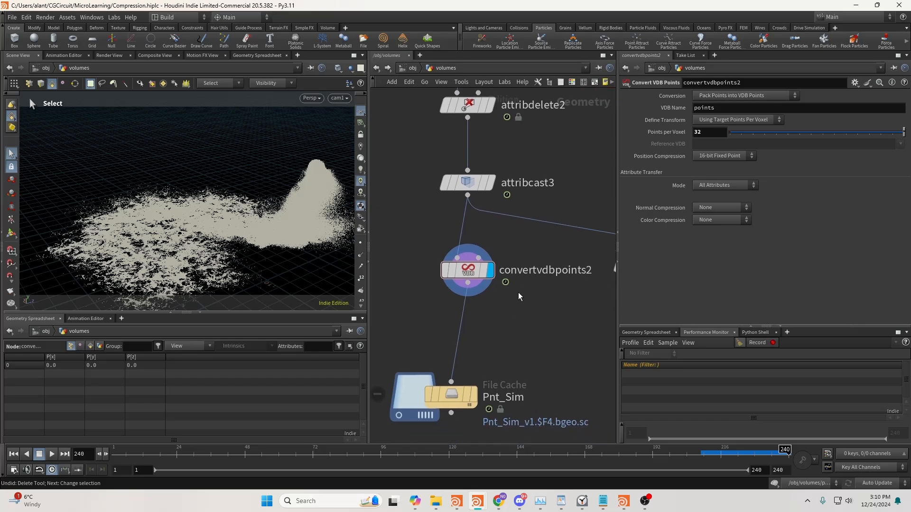
pyautogui.scroll(-3, 524, 298)
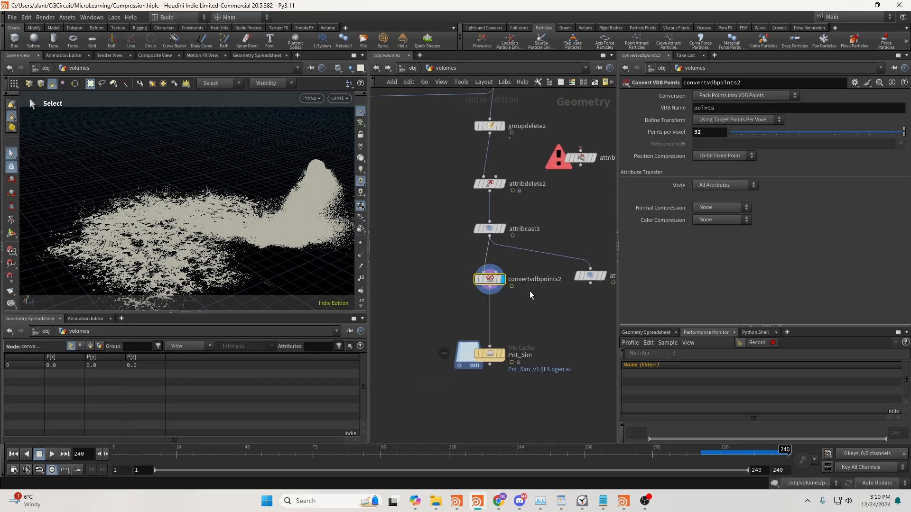
pyautogui.moveTo(541, 295); pyautogui.dragTo(526, 296, button='middle')
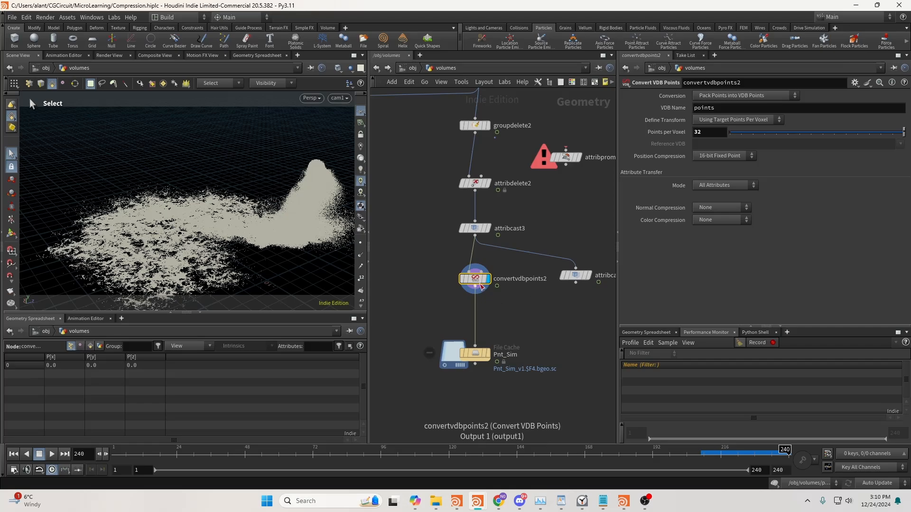
pyautogui.click(457, 362)
pyautogui.click(475, 346)
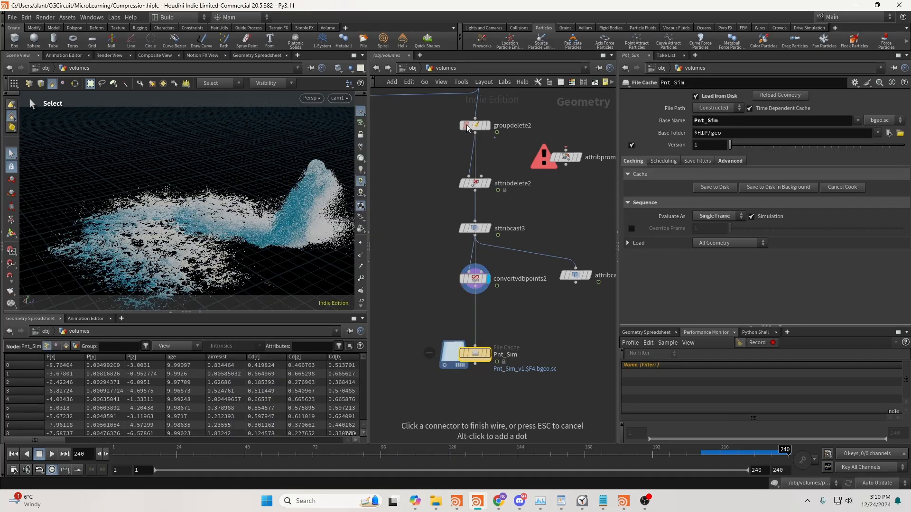
pyautogui.scroll(-3, 487, 108)
pyautogui.moveTo(487, 108); pyautogui.dragTo(495, 131, button='middle')
pyautogui.moveTo(490, 280); pyautogui.dragTo(447, 271)
pyautogui.press('Escape')
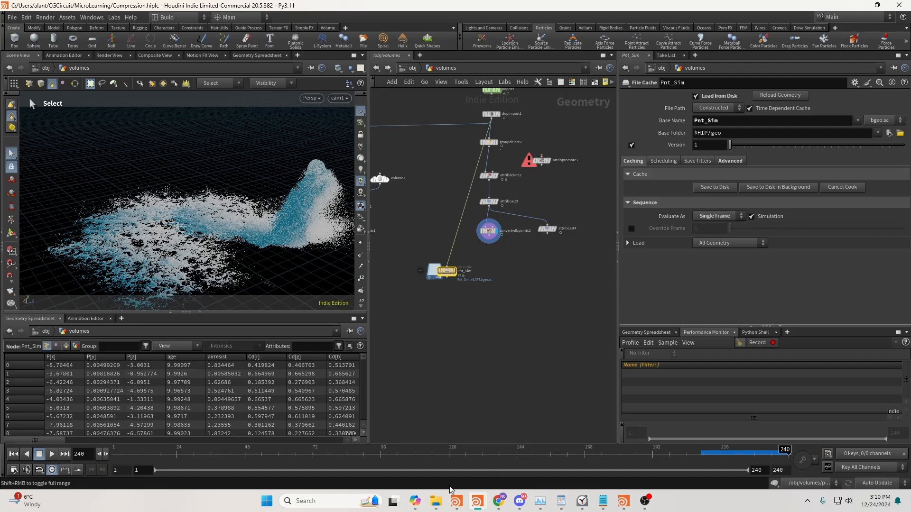
# Switch to File Explorer and check the size of Pnt_Sim_v1.0240.bgeo.sc in the v1 folder
pyautogui.moveTo(435, 501)
pyautogui.click(397, 403)
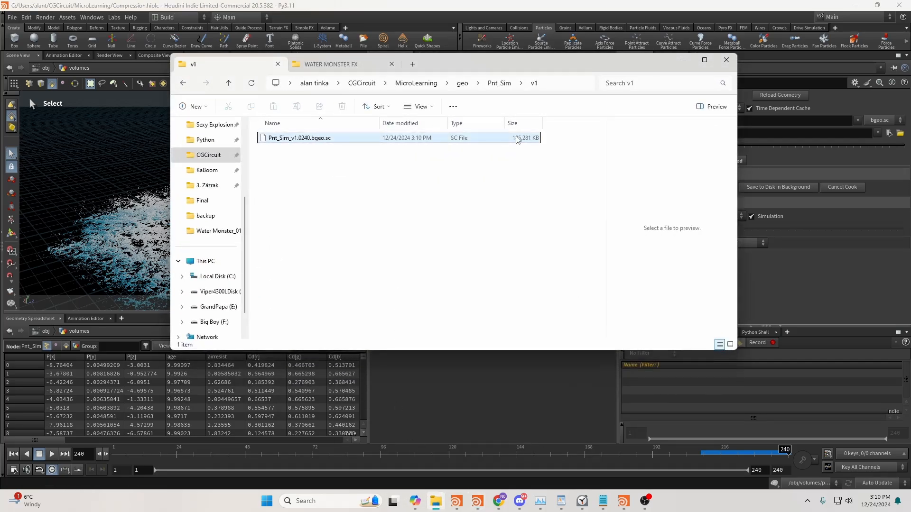
pyautogui.click(508, 372)
# Connect convertvdbpoints2's output to the Pnt_Sim file cache and check the cached file's size again in File Explorer
pyautogui.moveTo(489, 243); pyautogui.dragTo(447, 265)
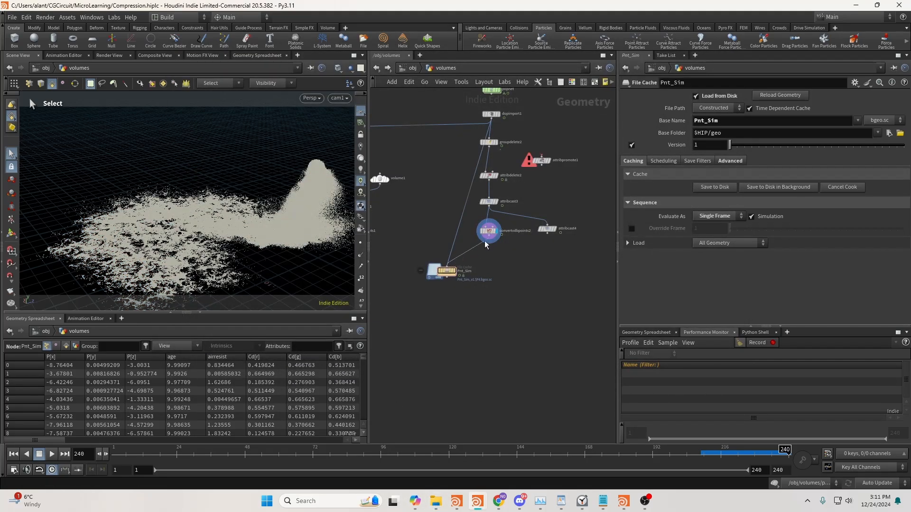
pyautogui.click(436, 501)
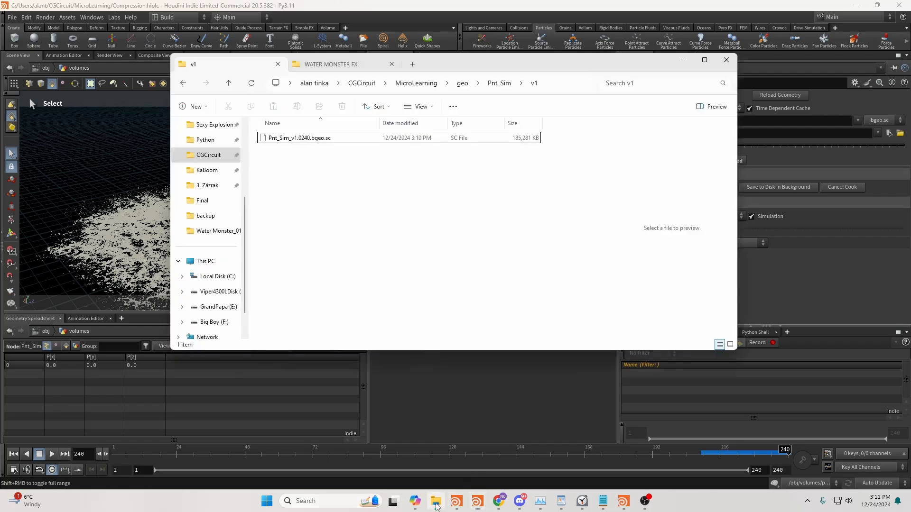
pyautogui.click(511, 419)
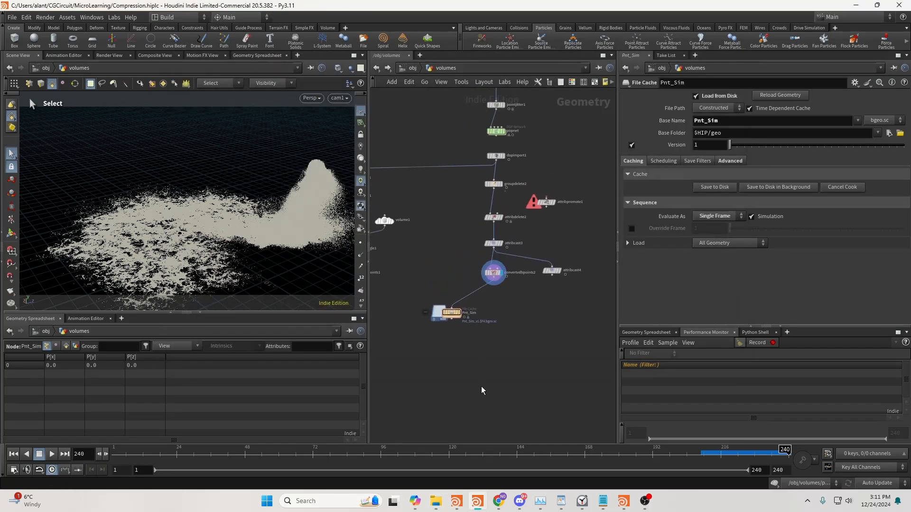
# Move the Pnt_Sim file cache node farther down and away from convertvdbpoints2
pyautogui.moveTo(454, 314); pyautogui.dragTo(441, 343)
pyautogui.scroll(3, 497, 311)
pyautogui.moveTo(497, 311); pyautogui.dragTo(469, 312, button='middle')
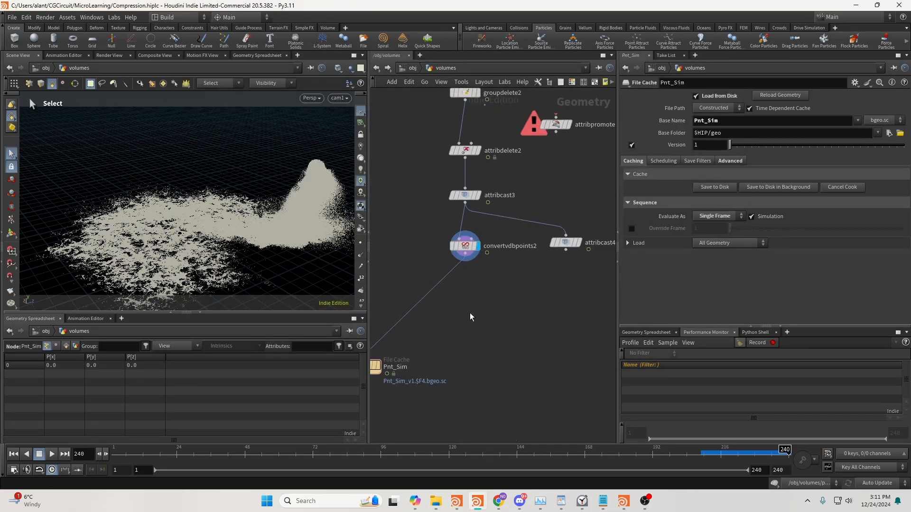
pyautogui.scroll(-3, 470, 312)
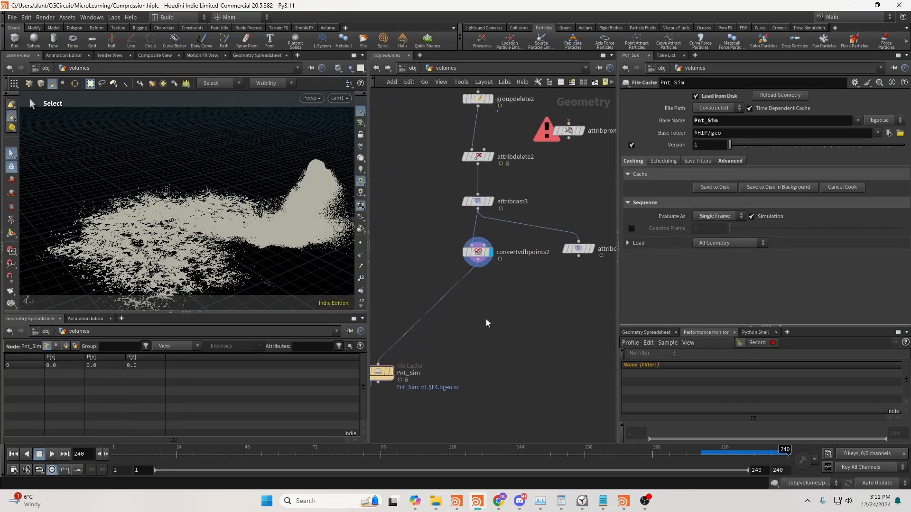
# Look through cam2 and add a Volume node below attribcast4, displaying it
pyautogui.click(339, 97)
pyautogui.click(347, 153)
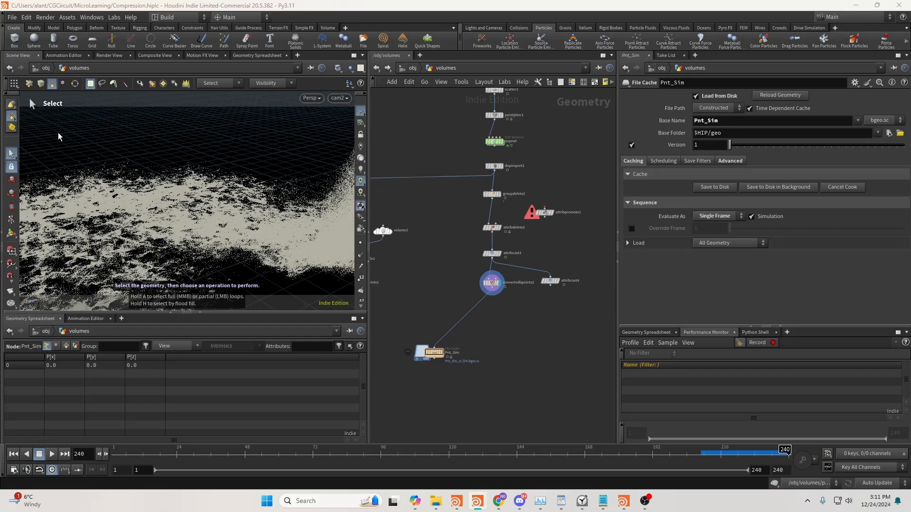
pyautogui.moveTo(549, 298); pyautogui.dragTo(530, 302, button='middle')
pyautogui.press('Tab')
pyautogui.write('vol')
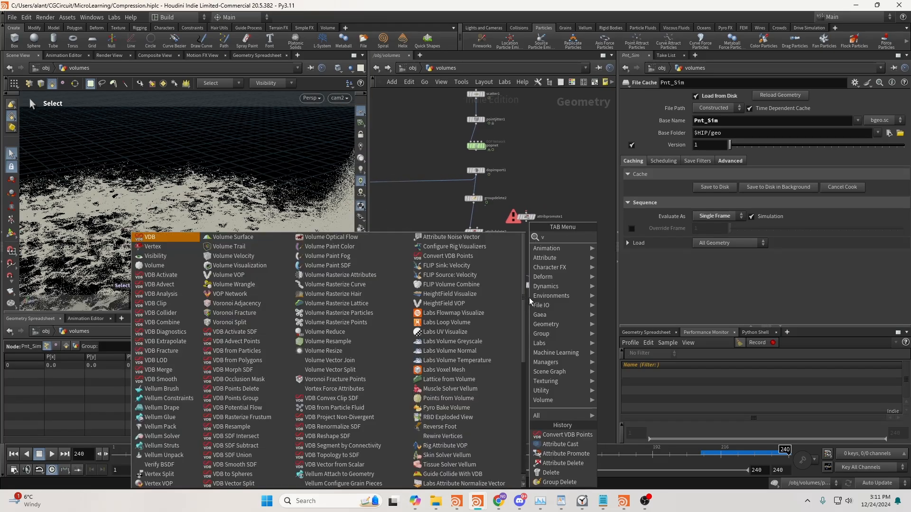
pyautogui.press('Return')
pyautogui.click(524, 303)
pyautogui.scroll(3, 525, 302)
pyautogui.click(538, 304)
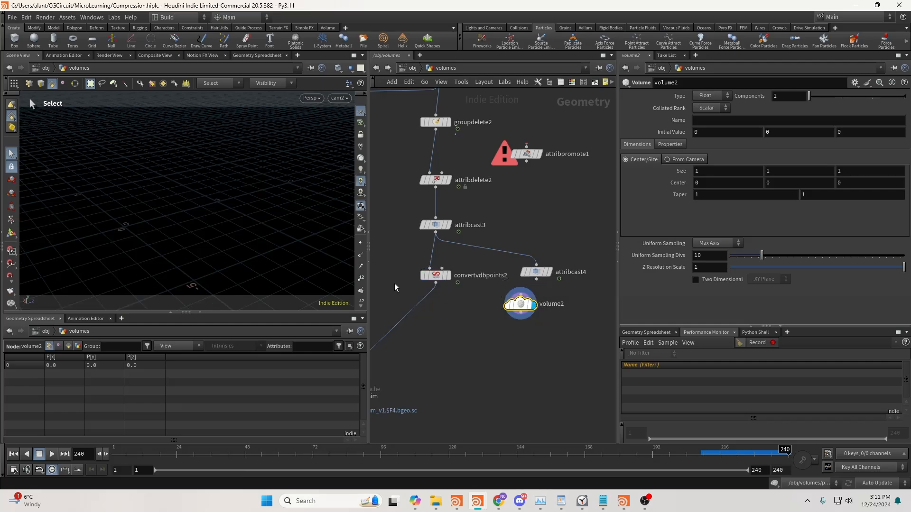
# Set the viewport background's color scheme to Light in the display options
pyautogui.press('d')
pyautogui.click(127, 119)
pyautogui.click(126, 128)
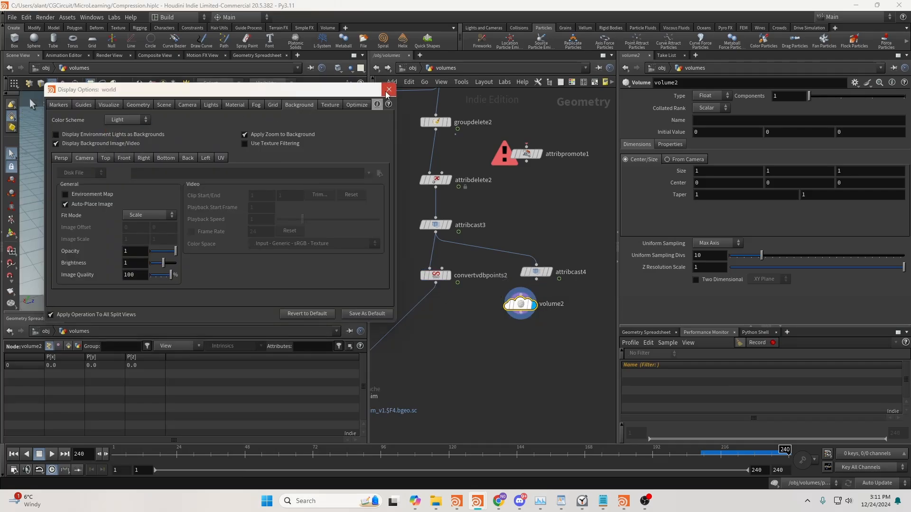
pyautogui.click(389, 89)
# Copy cam2 at object level and define volume2's dimensions from camera /obj/cam2
pyautogui.press('u')
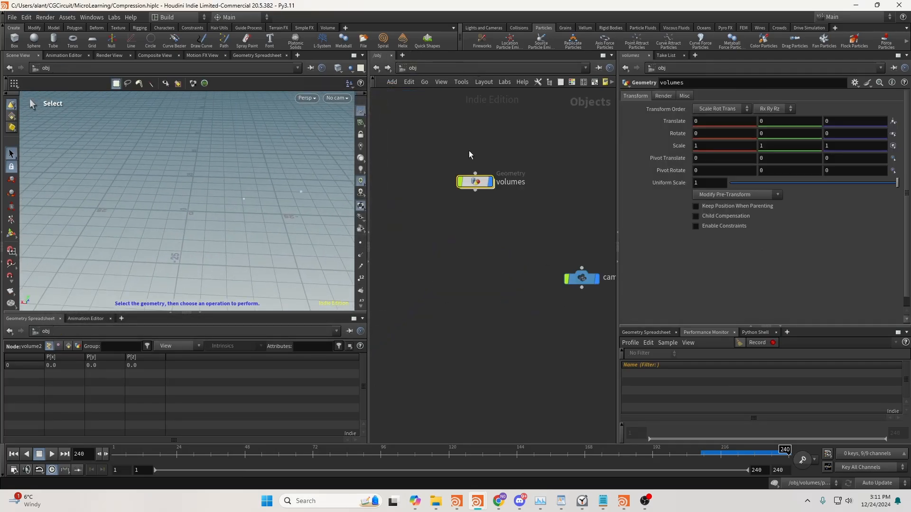
pyautogui.click(516, 280)
pyautogui.hotkey('ctrl', 'c')
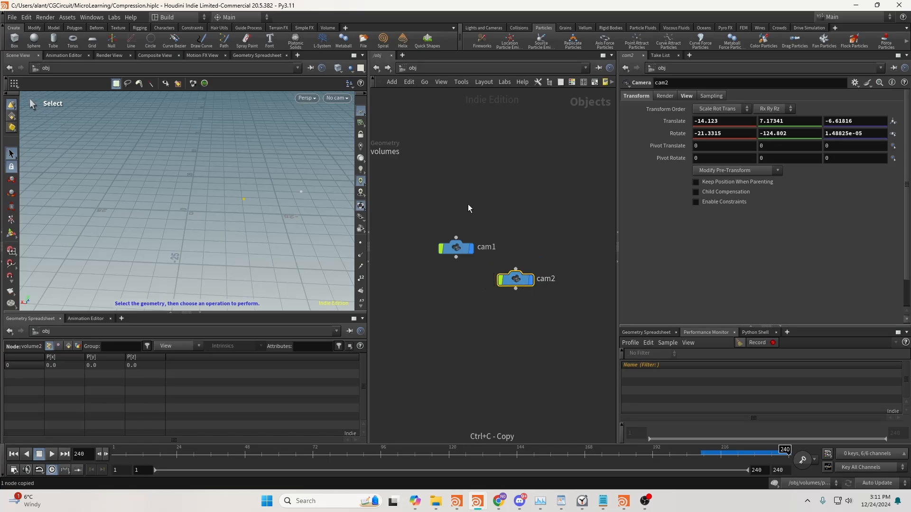
pyautogui.moveTo(467, 204); pyautogui.dragTo(577, 260, button='middle')
pyautogui.doubleClick(459, 208)
pyautogui.click(686, 159)
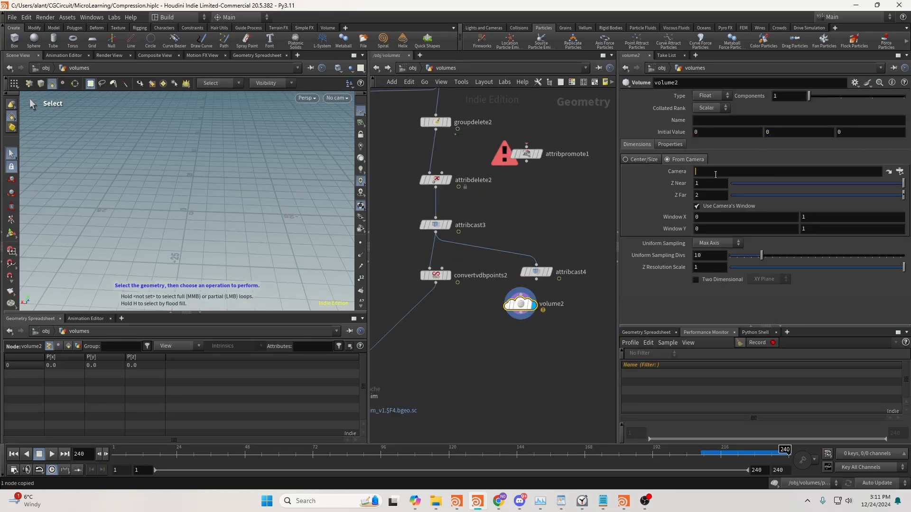
pyautogui.click(715, 172)
pyautogui.hotkey('ctrl', 'v')
pyautogui.click(531, 341)
pyautogui.moveTo(522, 307); pyautogui.dragTo(514, 334)
# Set volume2's Z Near to 0.5 and Z Far to 50
pyautogui.click(704, 185)
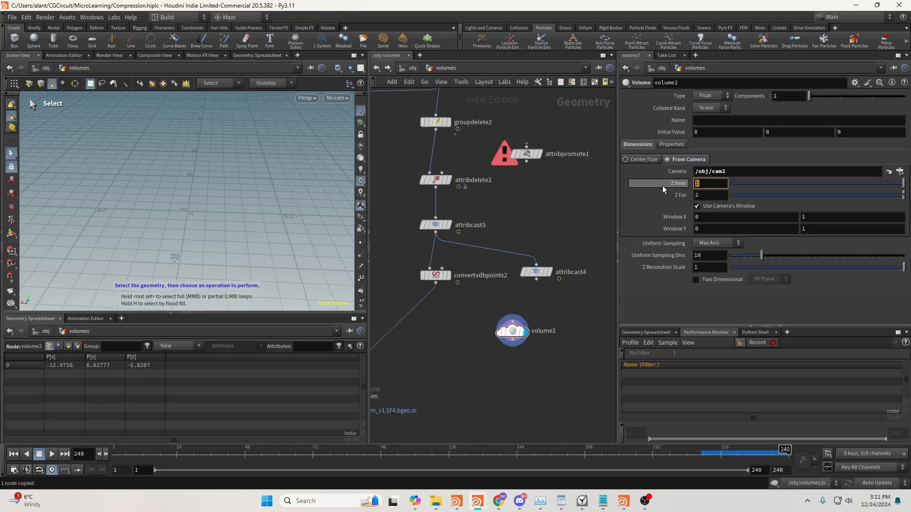
pyautogui.write('0.5')
pyautogui.press('Tab')
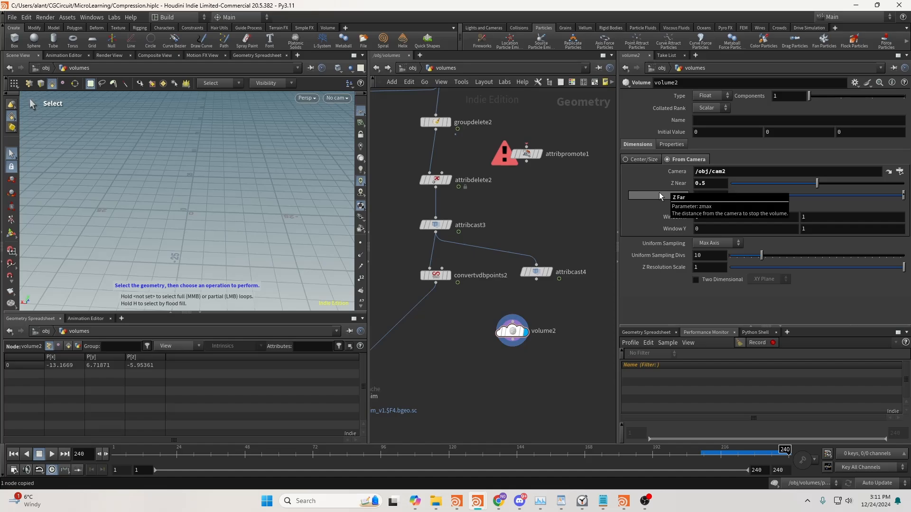
pyautogui.write('50')
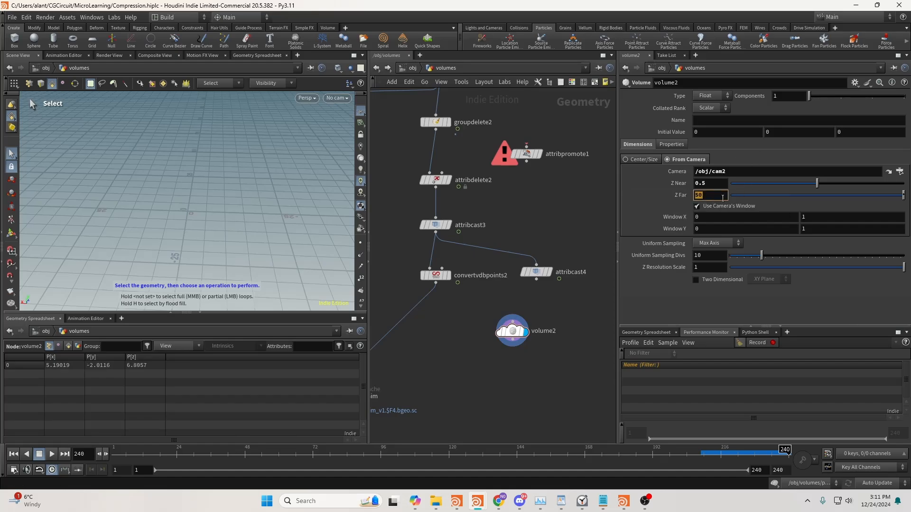
pyautogui.write('50')
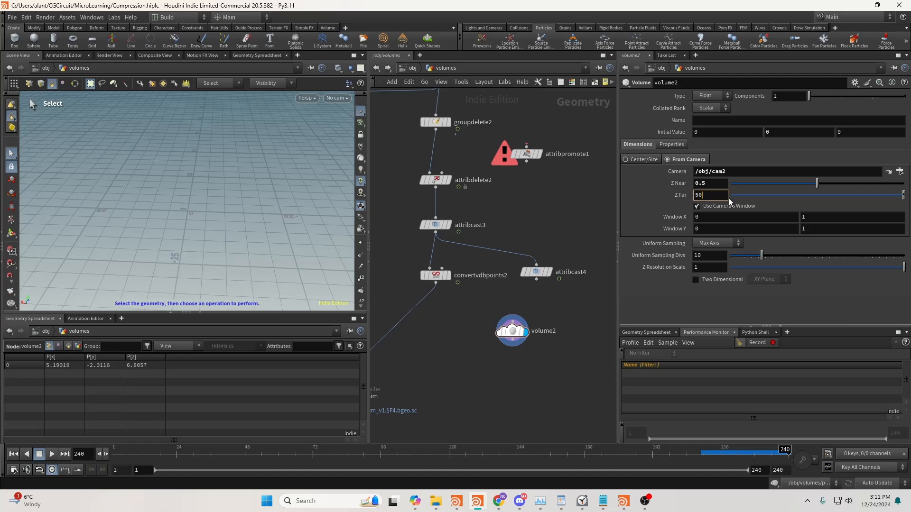
# Give volume2 an initial value of 1 and name its field density
pyautogui.click(706, 133)
pyautogui.write('1')
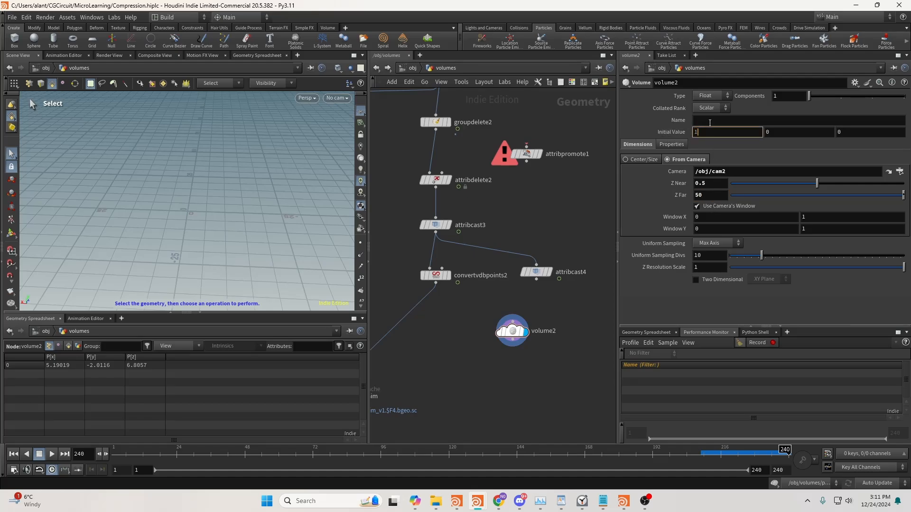
pyautogui.click(711, 121)
pyautogui.write('density')
pyautogui.press('Return')
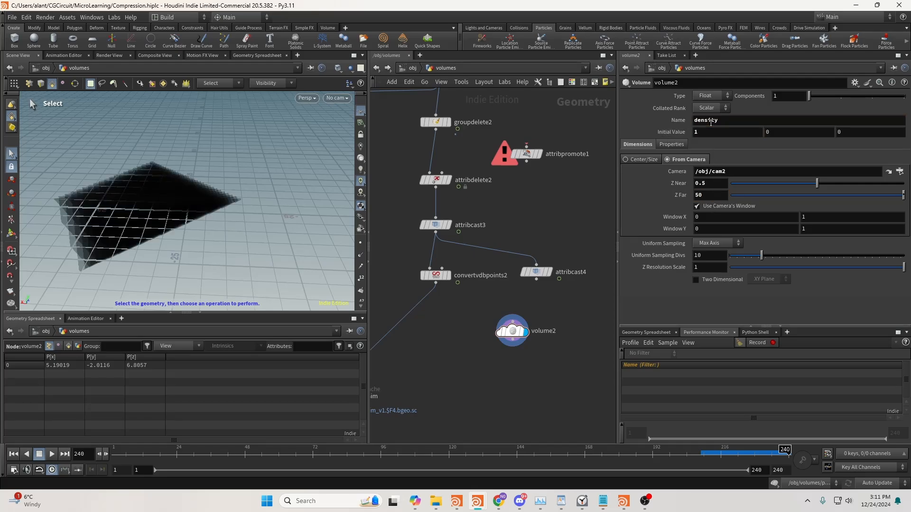
# Set volume2's Uniform Sampling Divs to 50 and inspect its node info
pyautogui.moveTo(713, 256); pyautogui.dragTo(639, 255)
pyautogui.write('50')
pyautogui.press('Return')
pyautogui.middleClick(512, 331)
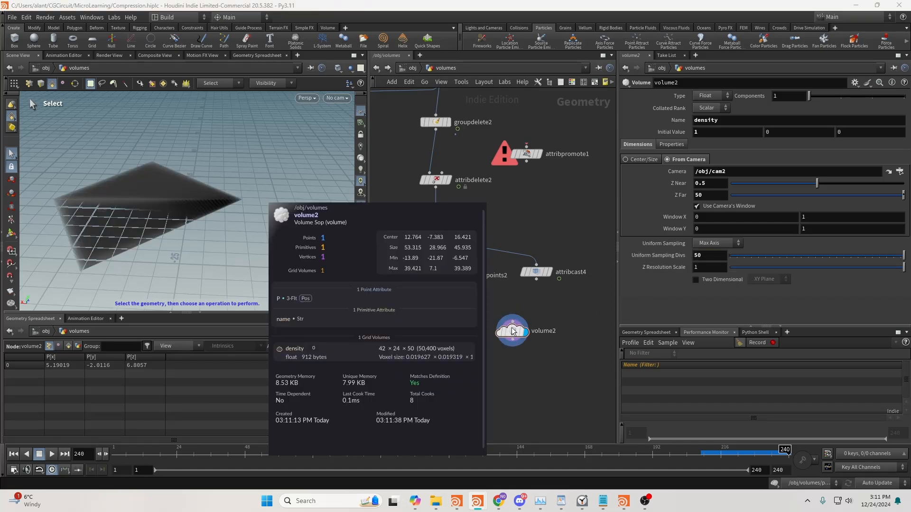
# Add a displayed Attribute Wrangle with convertvdbpoints2 in its first input and volume2 in its second
pyautogui.moveTo(512, 331); pyautogui.dragTo(526, 322)
pyautogui.moveTo(470, 322); pyautogui.dragTo(503, 307, button='middle')
pyautogui.press('Tab')
pyautogui.write('wra')
pyautogui.click(580, 236)
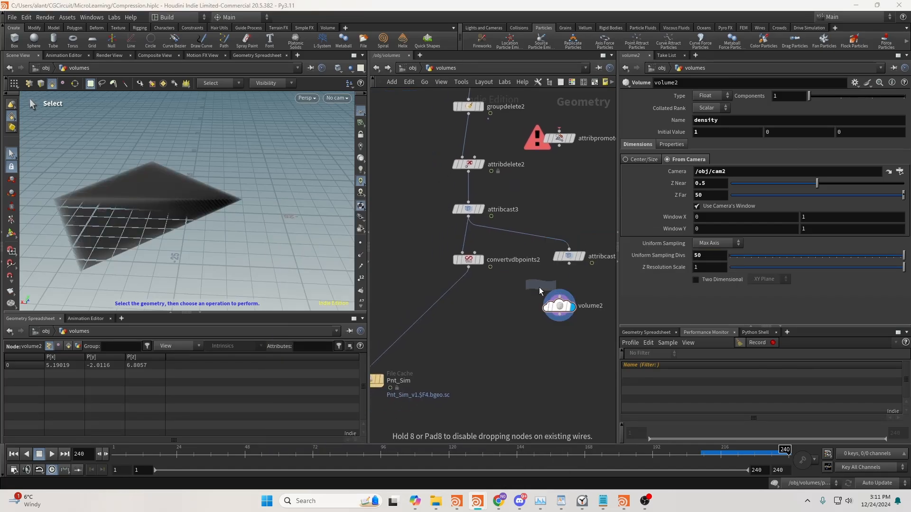
pyautogui.click(484, 334)
pyautogui.click(469, 267)
pyautogui.click(475, 324)
pyautogui.click(559, 315)
pyautogui.click(482, 325)
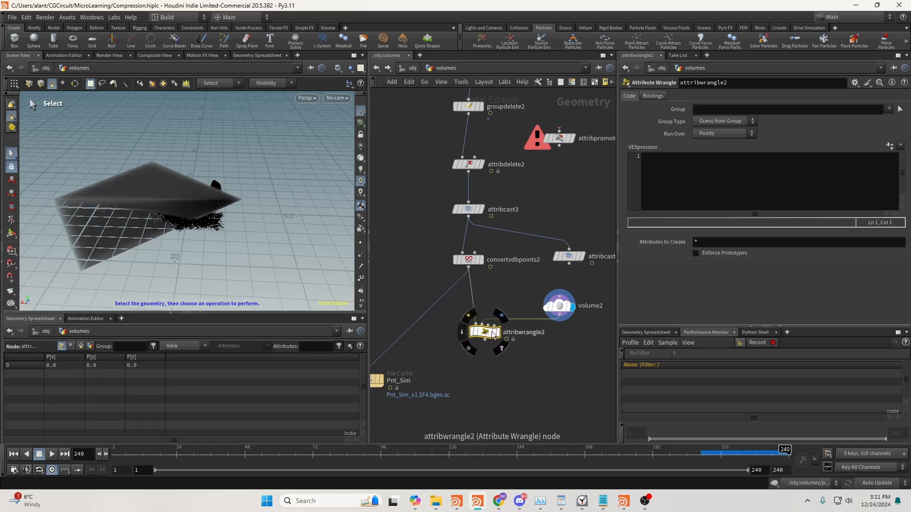
pyautogui.moveTo(491, 331); pyautogui.dragTo(491, 349)
pyautogui.click(498, 350)
# Start the wrangle's VEX code with the condition if (volumesample(1,"density",@P) < 0.001){
pyautogui.click(670, 158)
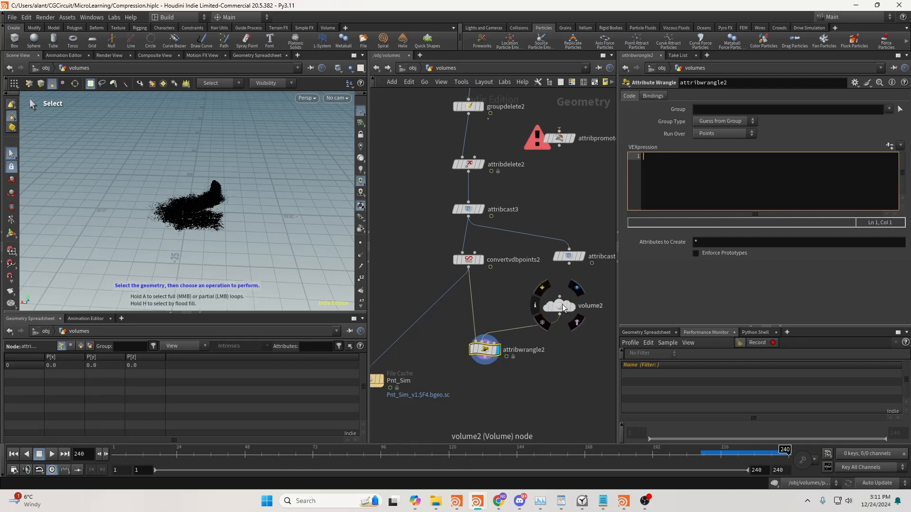
pyautogui.click(561, 306)
pyautogui.click(486, 348)
pyautogui.click(681, 181)
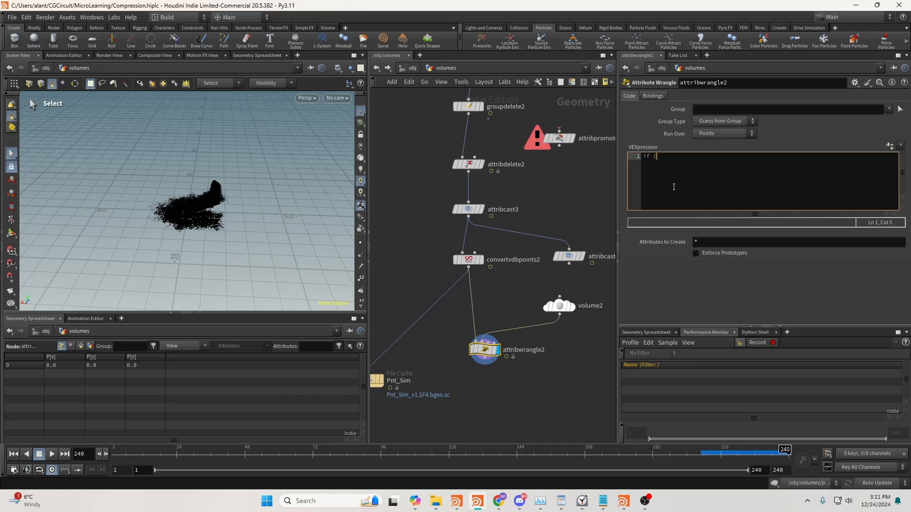
pyautogui.write('if (volume')
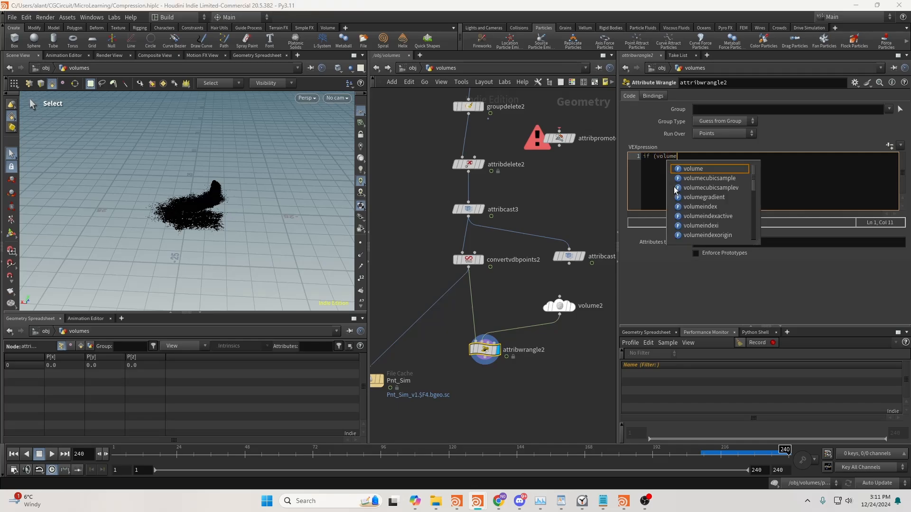
pyautogui.write('sample(1,')
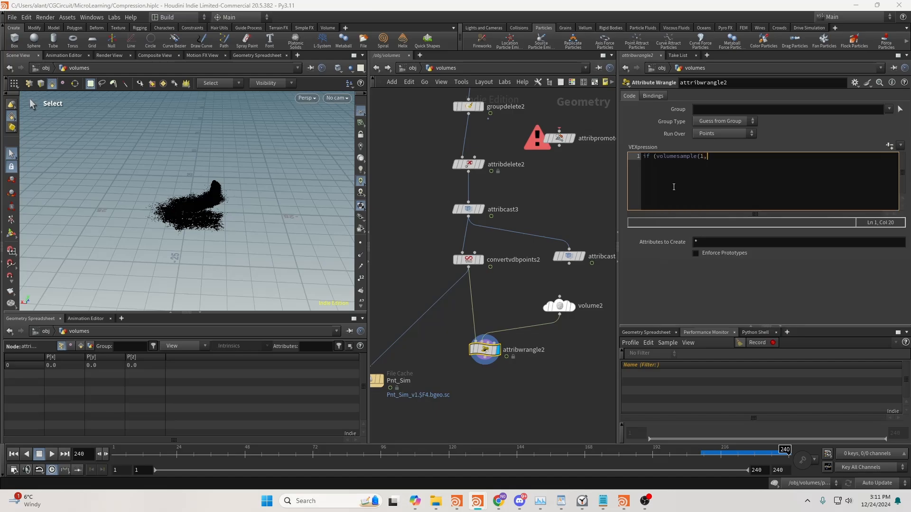
pyautogui.write('"densi')
pyautogui.write('ty",@P')
pyautogui.write(');')
pyautogui.press('BackSpace')
pyautogui.write('< 0.001){')
pyautogui.press('Return')
pyautogui.press('Return')
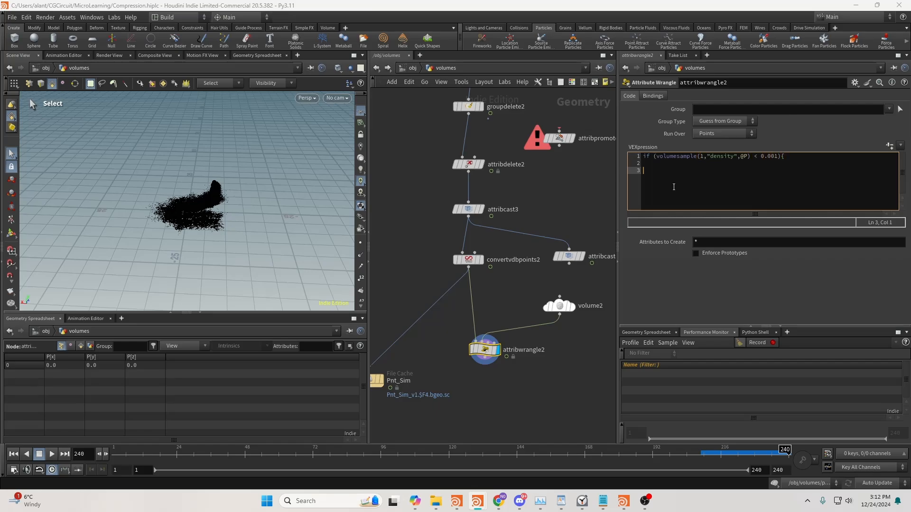
pyautogui.write('}')
pyautogui.press('Up')
pyautogui.press('Tab')
pyautogui.write('removepoint')
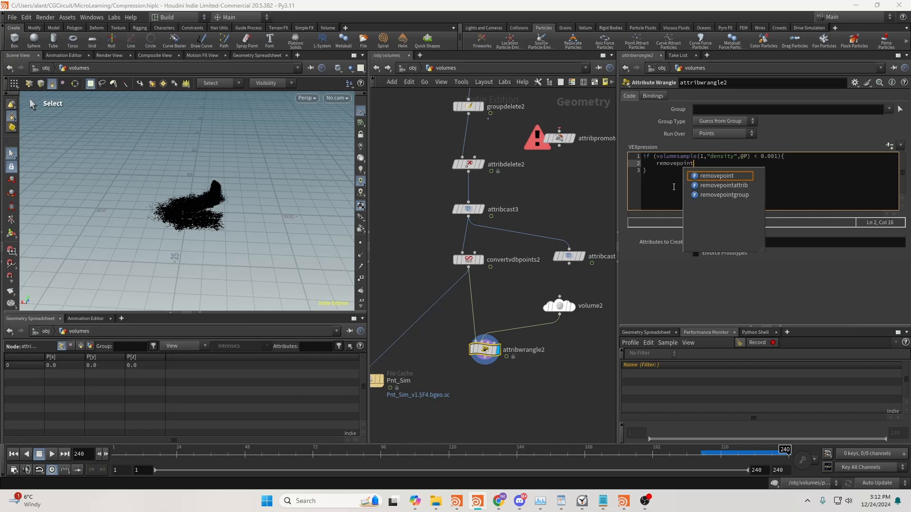
pyautogui.write('(0,@ptnum')
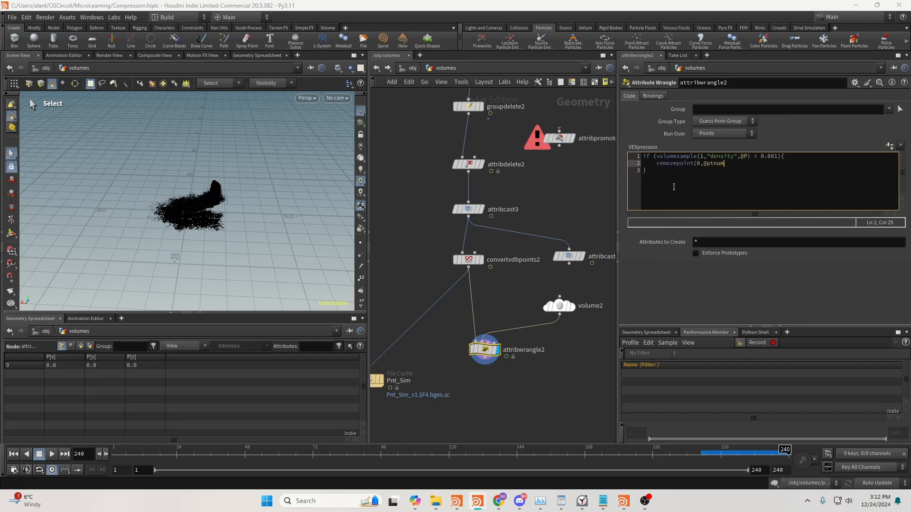
pyautogui.write(');')
pyautogui.press('BackSpace')
pyautogui.write(');')
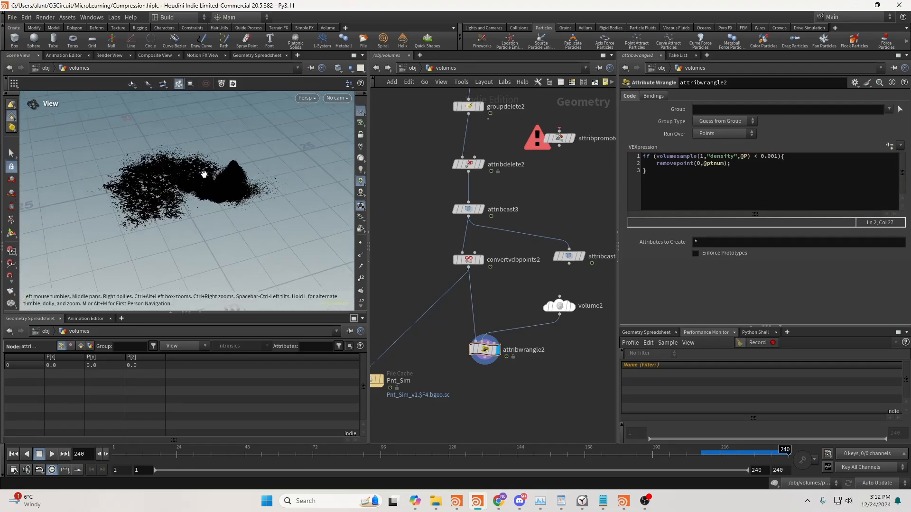
pyautogui.click(350, 98)
pyautogui.click(344, 152)
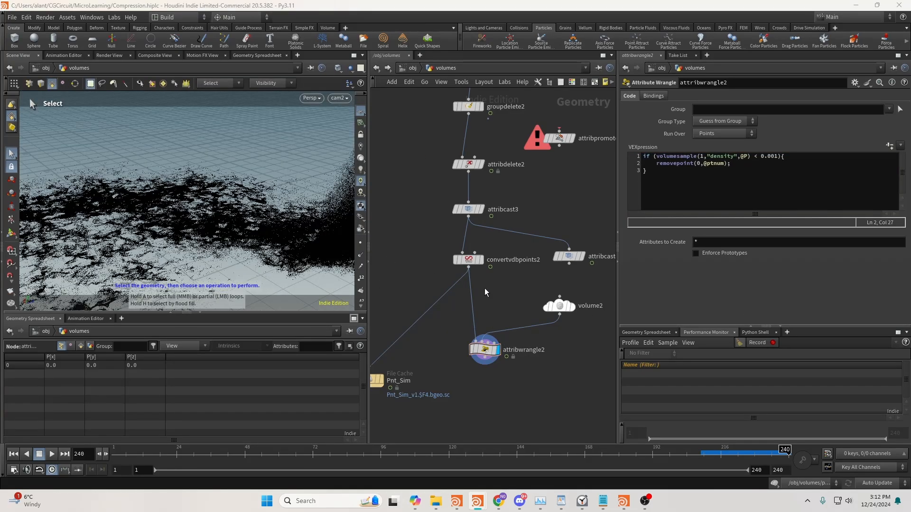
# Move convertvdbpoints2 below attribwrangle2 so the wrangle reads attribcast3 directly, and place Pnt_Sim farther down
pyautogui.moveTo(464, 261); pyautogui.dragTo(485, 389)
pyautogui.click(416, 378)
pyautogui.click(484, 357)
pyautogui.moveTo(467, 375); pyautogui.dragTo(482, 283, button='middle')
pyautogui.moveTo(385, 290); pyautogui.dragTo(424, 398)
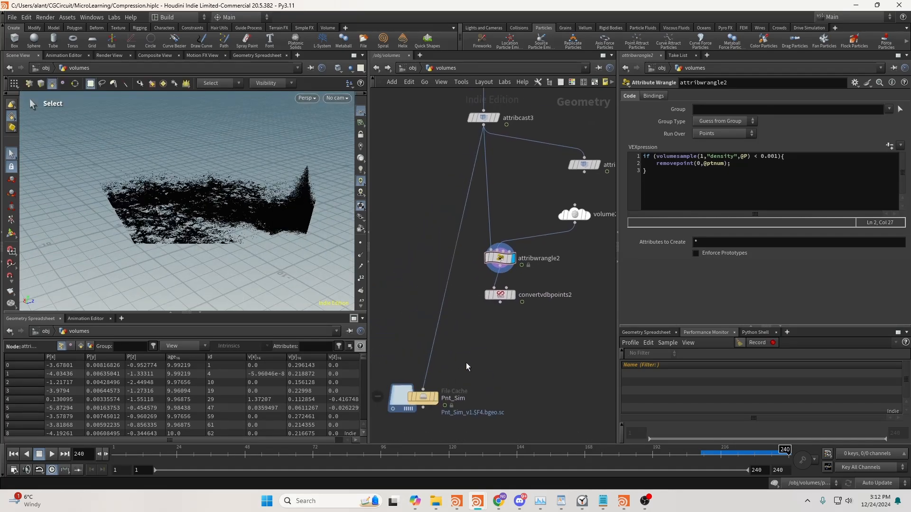
pyautogui.moveTo(466, 363); pyautogui.dragTo(446, 409, button='middle')
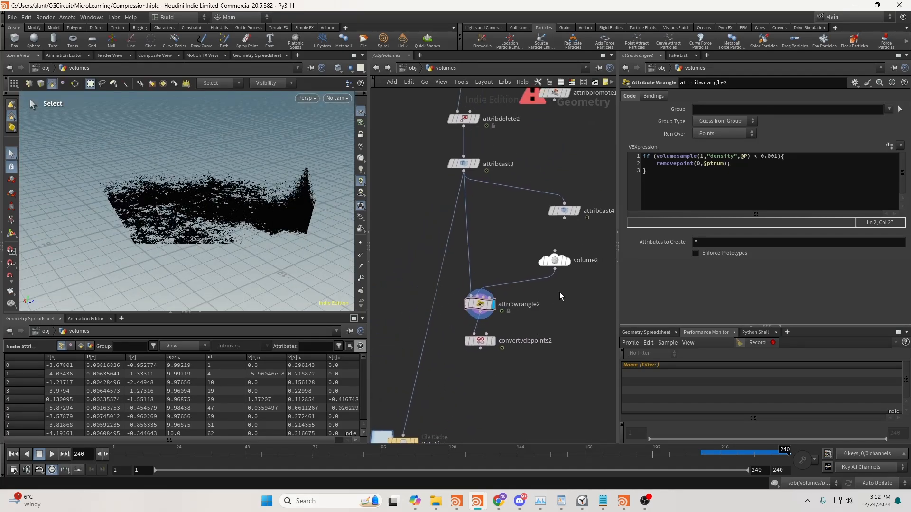
# Review the wrangle's volumesample condition and removepoint line against the camera-shaped density field of volume2
pyautogui.click(655, 156)
pyautogui.write('(')
pyautogui.moveTo(482, 306); pyautogui.dragTo(482, 300)
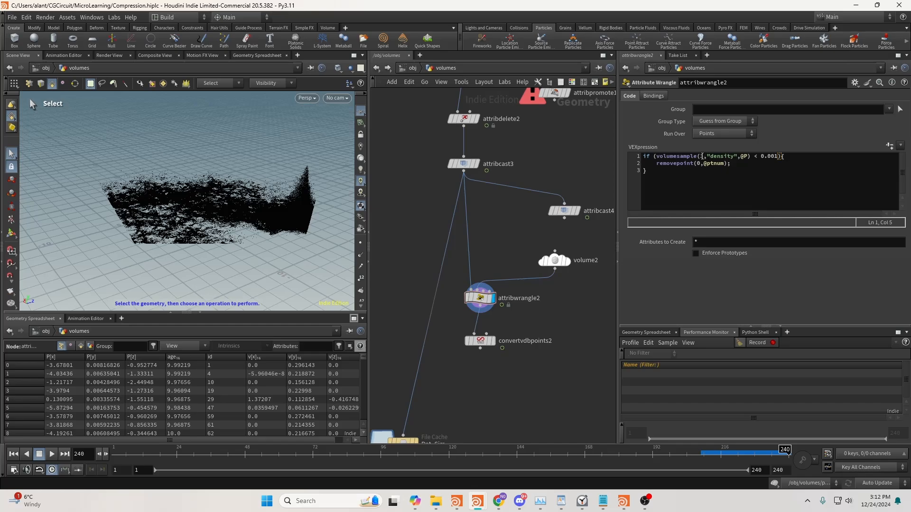
pyautogui.moveTo(742, 160)
pyautogui.click(561, 259)
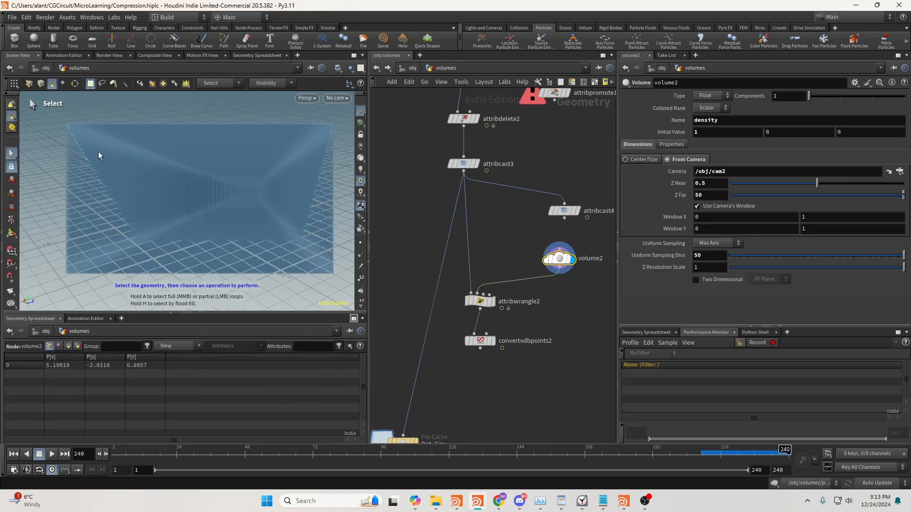
pyautogui.moveTo(559, 259); pyautogui.dragTo(564, 256)
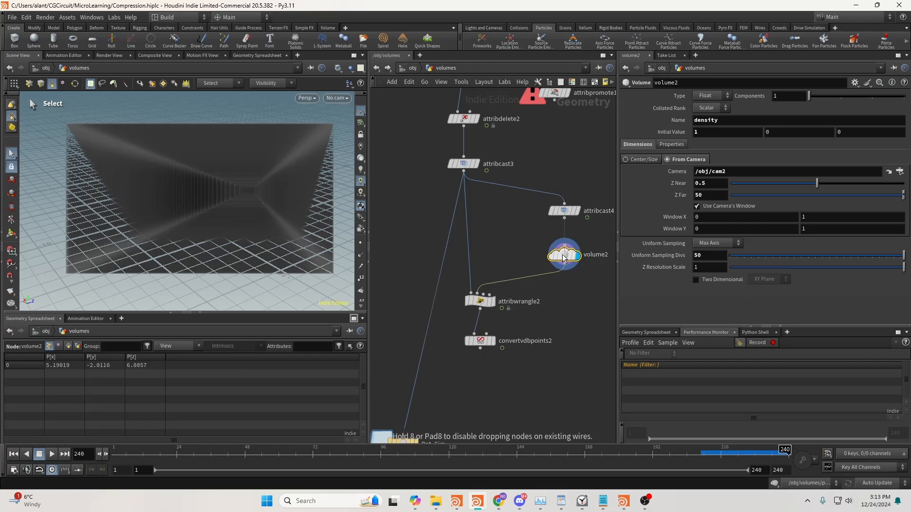
pyautogui.click(480, 301)
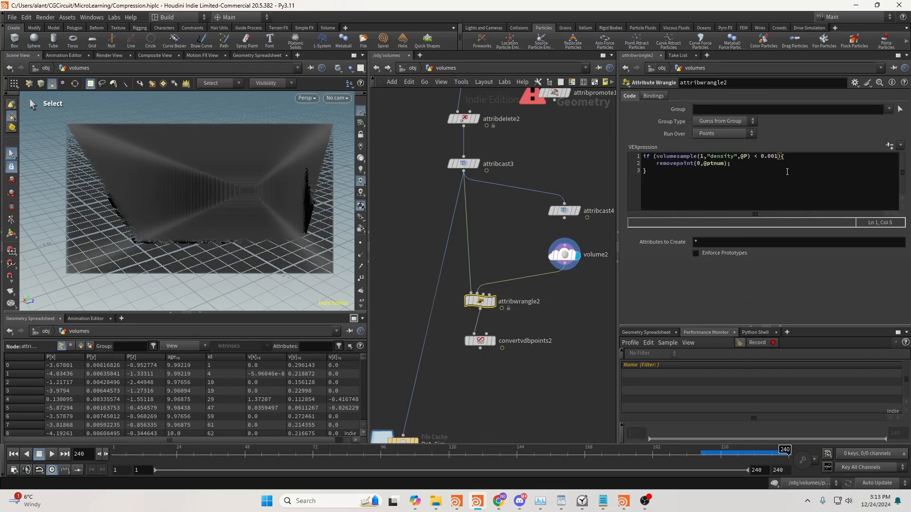
pyautogui.click(775, 158)
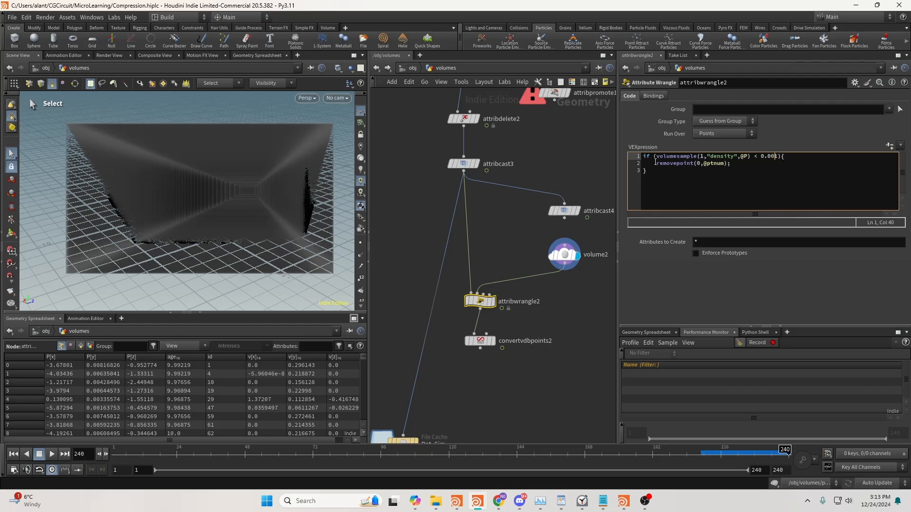
pyautogui.moveTo(655, 163); pyautogui.dragTo(733, 163)
pyautogui.click(734, 163)
pyautogui.click(493, 302)
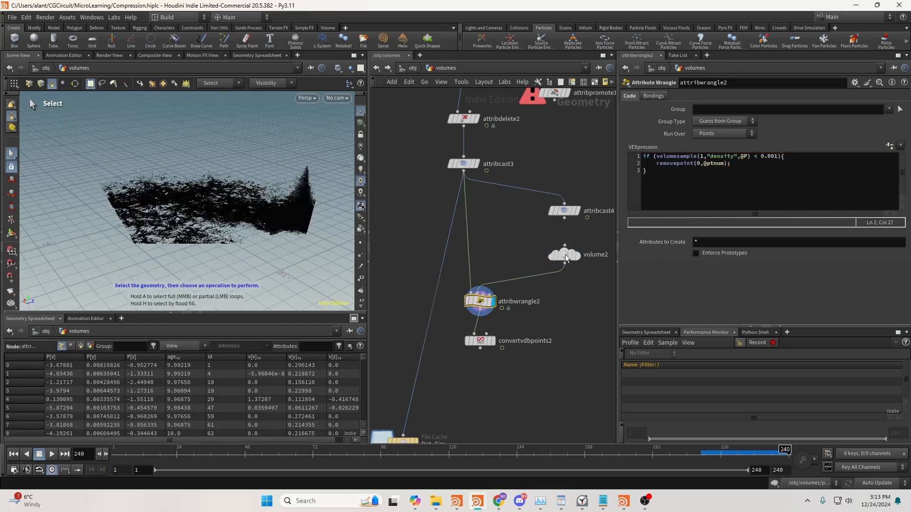
pyautogui.click(565, 258)
# Display convertvdbpoints2 and connect its output to the Pnt_Sim file cache
pyautogui.click(492, 340)
pyautogui.moveTo(500, 375); pyautogui.dragTo(532, 279, button='middle')
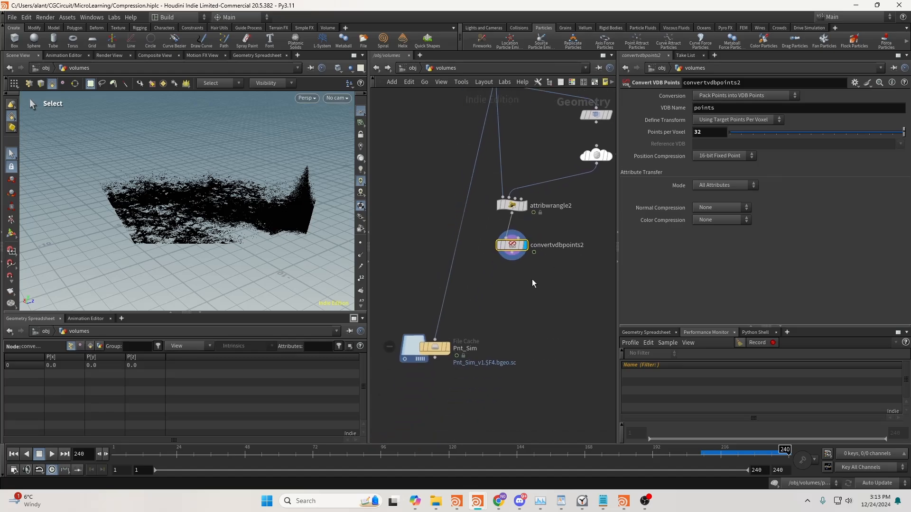
pyautogui.scroll(-1, 478, 204)
pyautogui.moveTo(479, 159); pyautogui.dragTo(472, 188, button='middle')
pyautogui.moveTo(472, 188); pyautogui.dragTo(435, 347)
pyautogui.hotkey('ctrl', 'z')
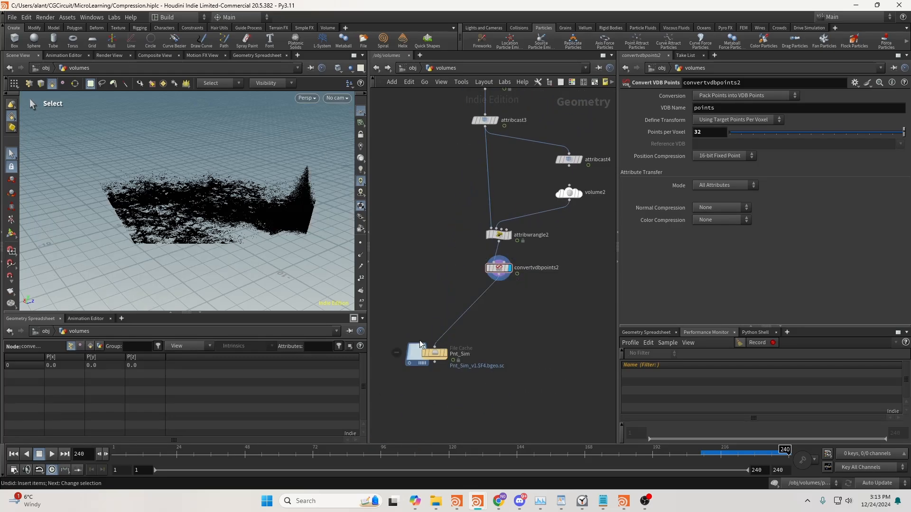
# Save the Pnt_Sim cache to disk and check the size of Pnt_Sim_v1.0240.bgeo.sc in File Explorer
pyautogui.click(433, 353)
pyautogui.click(715, 187)
pyautogui.click(435, 501)
pyautogui.moveTo(542, 92); pyautogui.dragTo(539, 99)
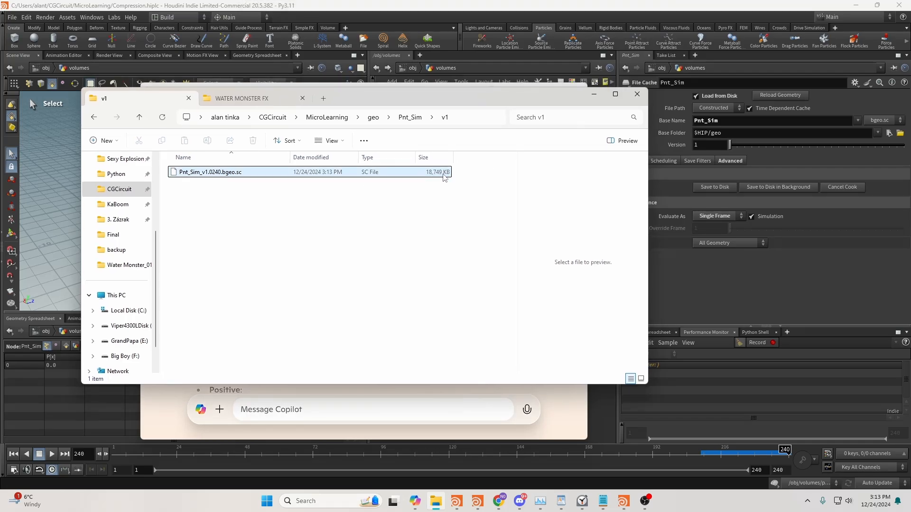
pyautogui.moveTo(398, 203); pyautogui.dragTo(442, 175)
pyautogui.click(469, 192)
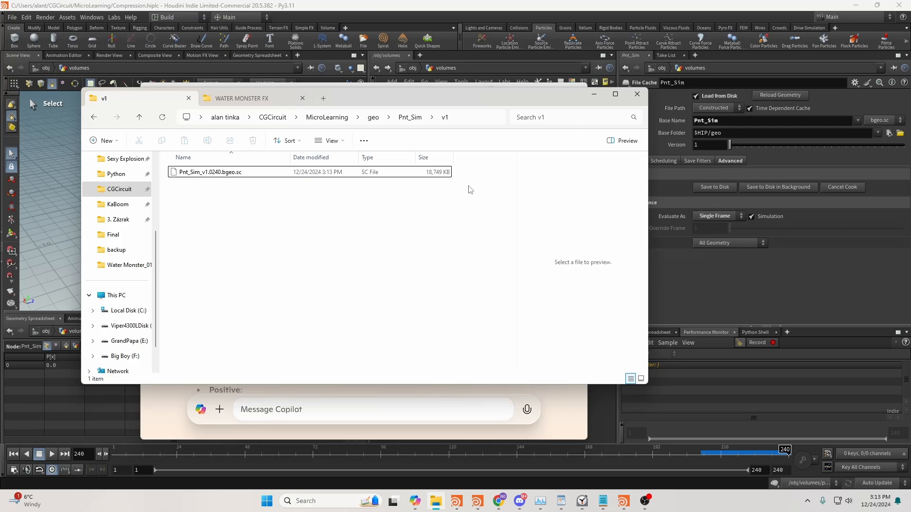
pyautogui.moveTo(395, 99); pyautogui.dragTo(397, 102)
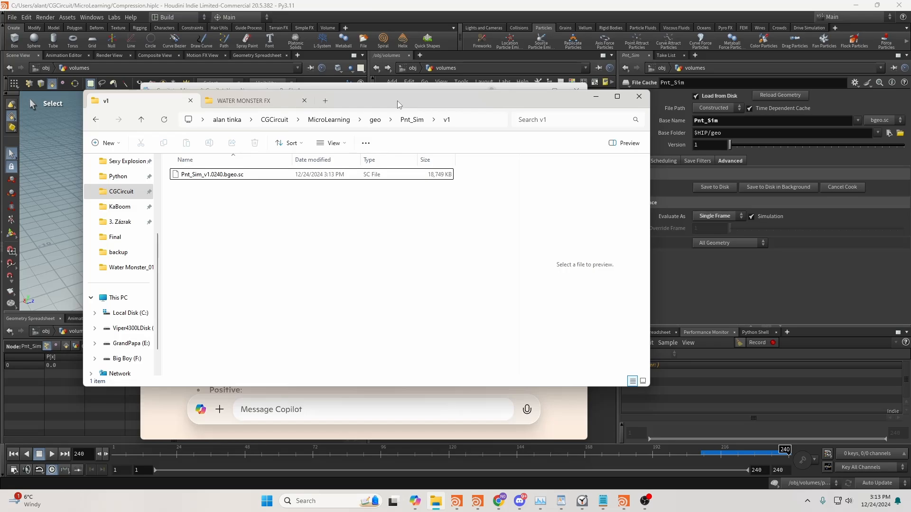
pyautogui.click(595, 96)
pyautogui.click(534, 90)
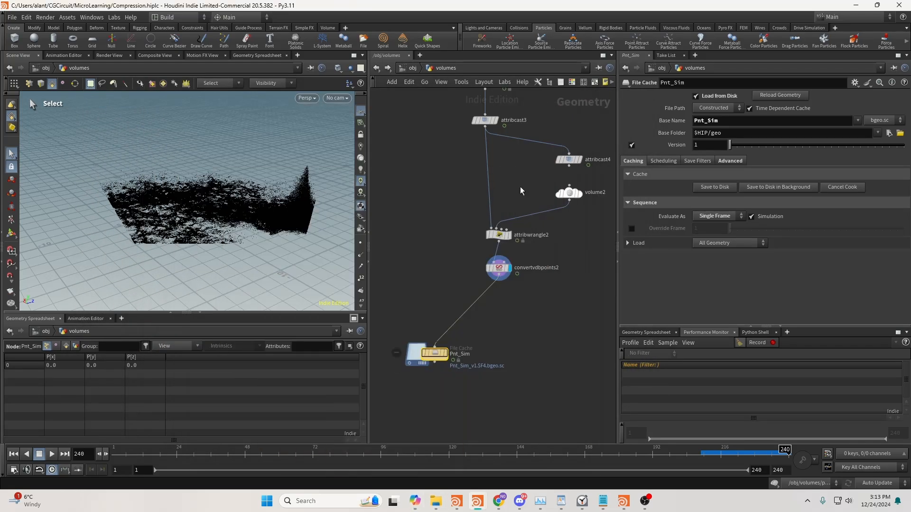